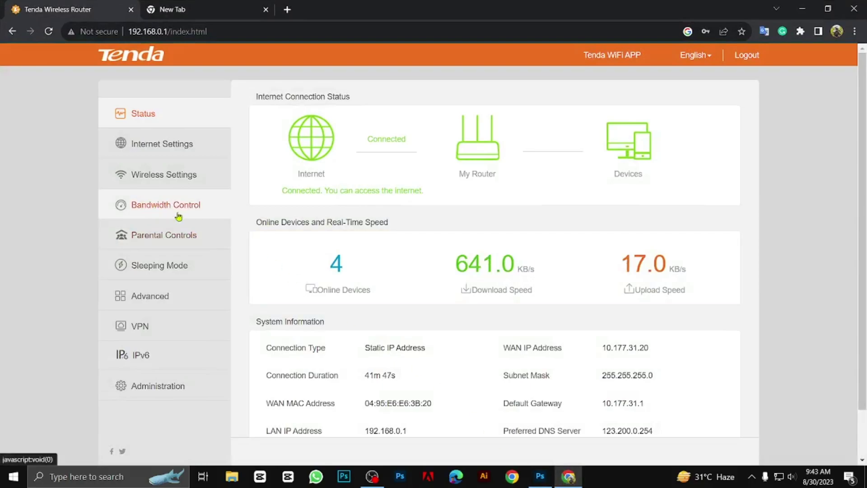
- Go to the Administration page, select the password fields and dismiss Chrome's saved-password suggestions
left_click(192, 232)
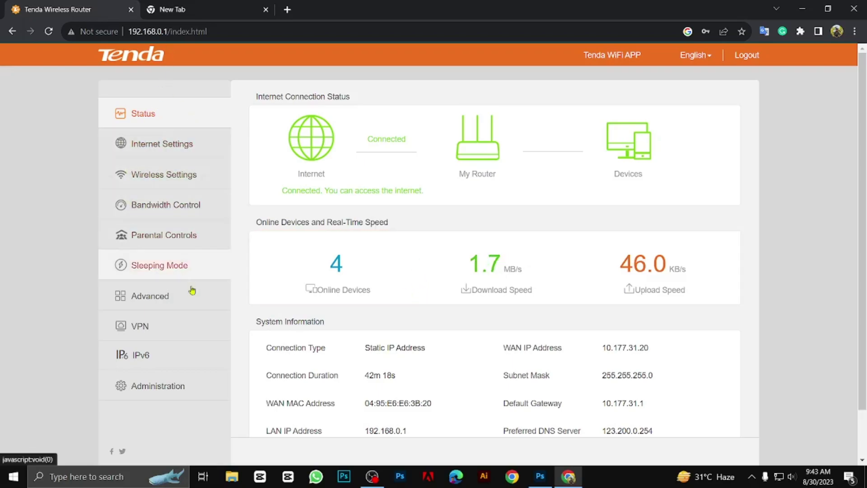
left_click(165, 396)
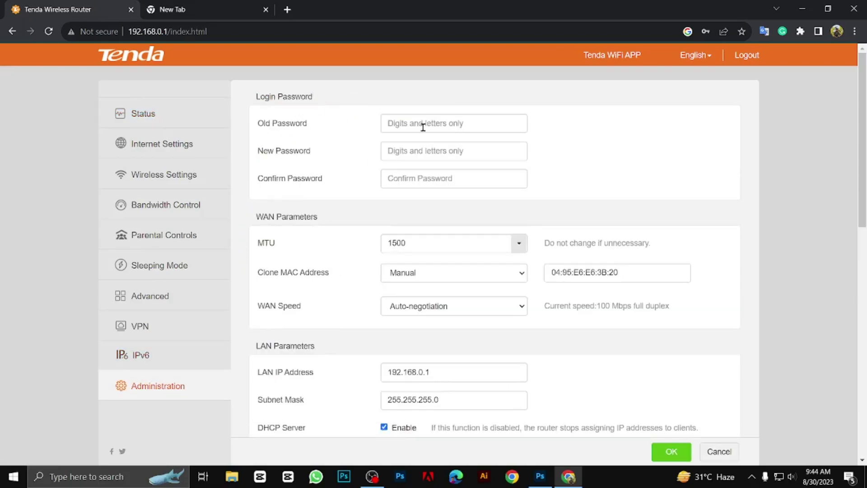
left_click(426, 155)
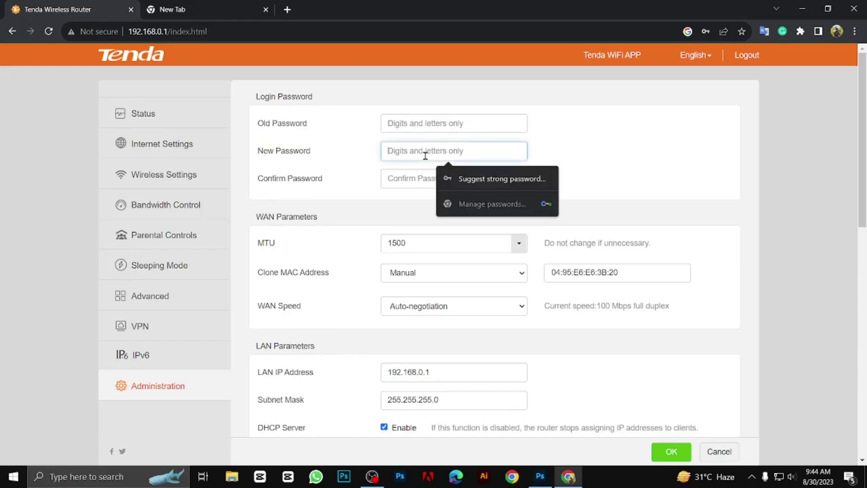
left_click(397, 178)
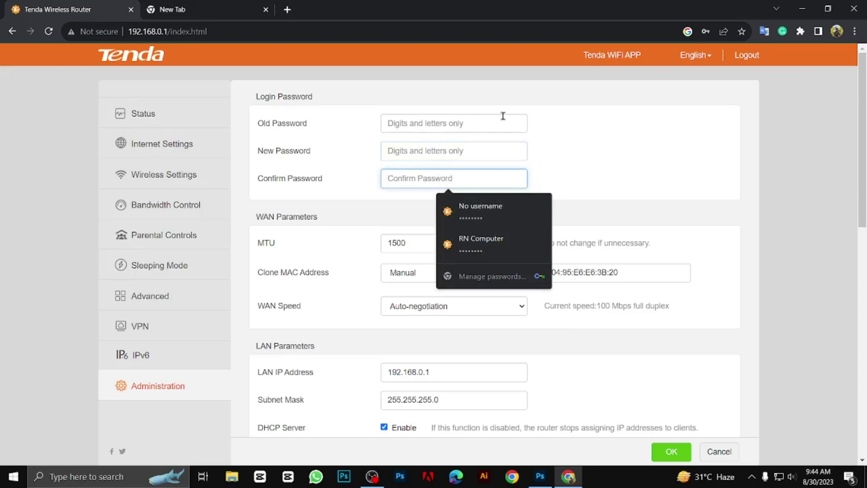
left_click(556, 133)
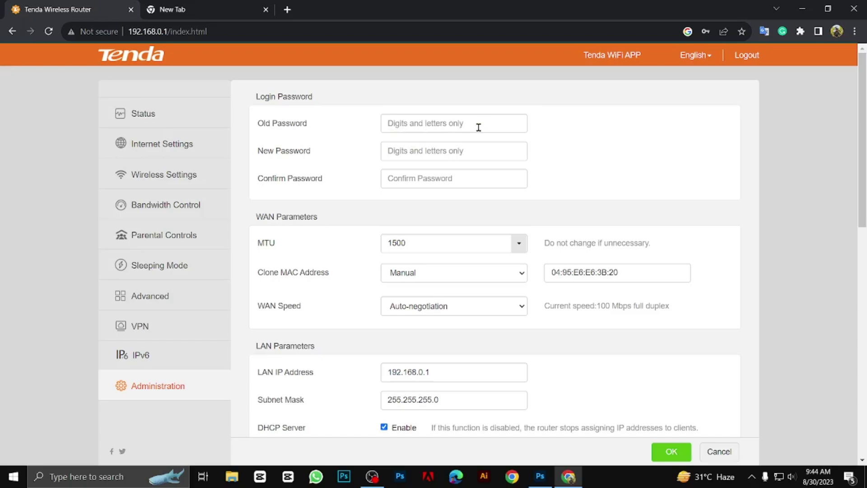
- Fill the Old Password field with the saved current login password from autofill
left_click(449, 126)
left_click(470, 189)
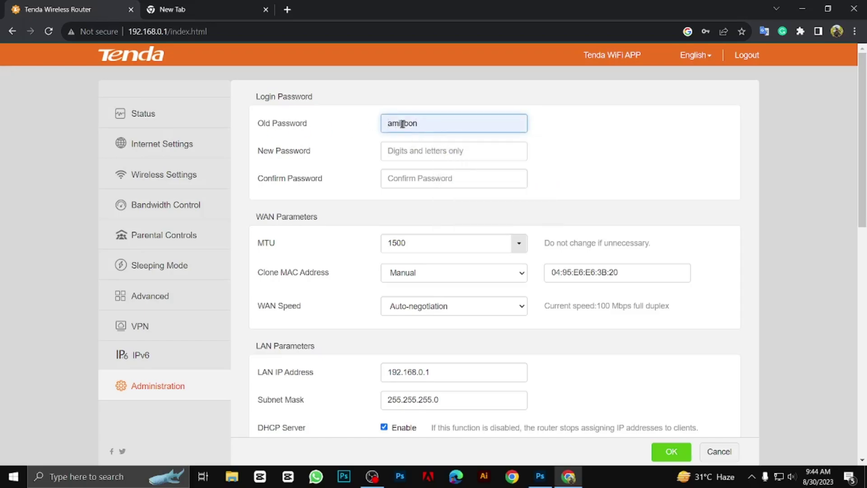
left_click(404, 147)
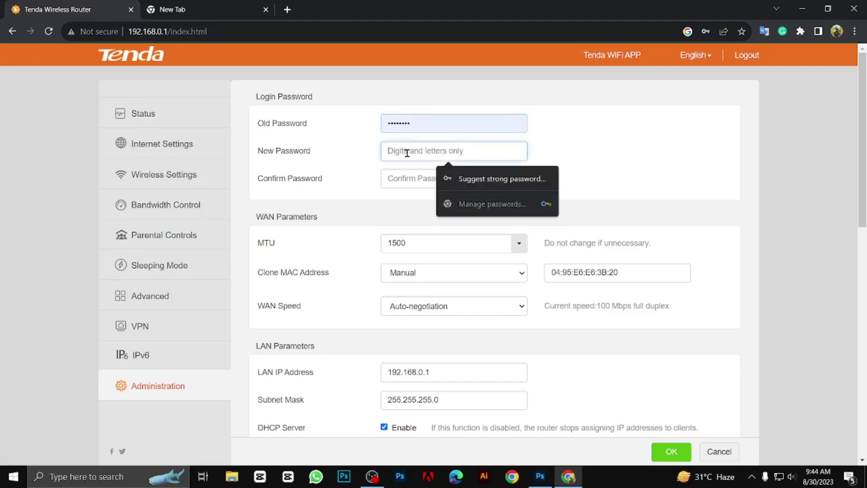
left_click(409, 184)
scroll(609, 361, "down", 5)
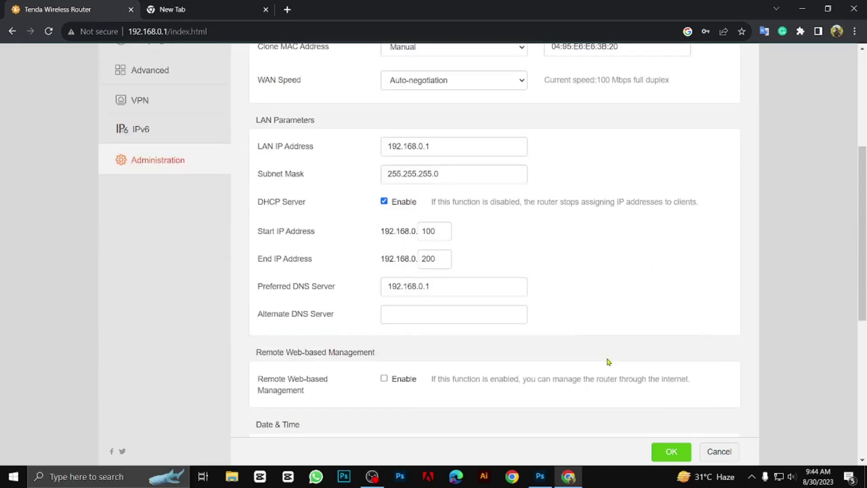
left_click(668, 453)
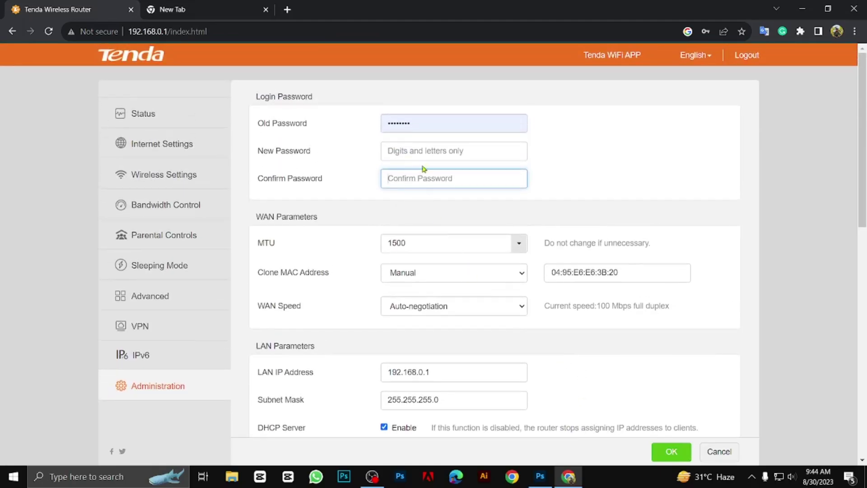
left_click(594, 177)
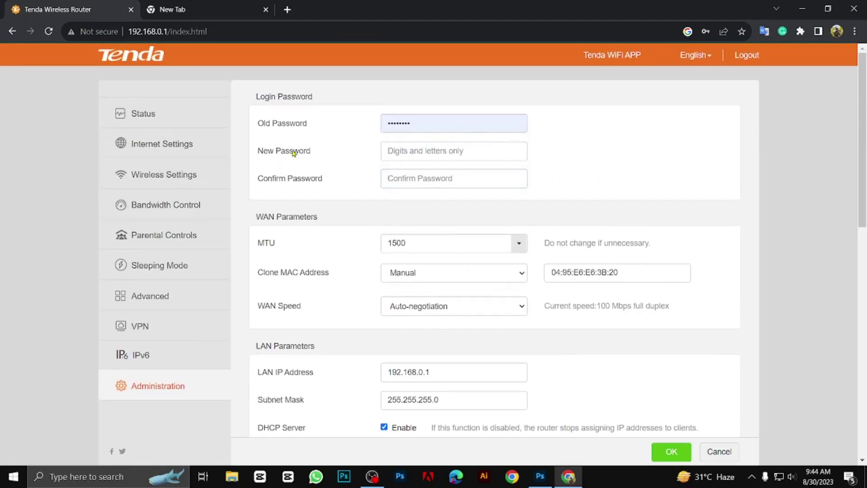
scroll(464, 226, "down", 4)
scroll(377, 253, "up", 1)
scroll(320, 227, "up", 3)
scroll(319, 231, "down", 6)
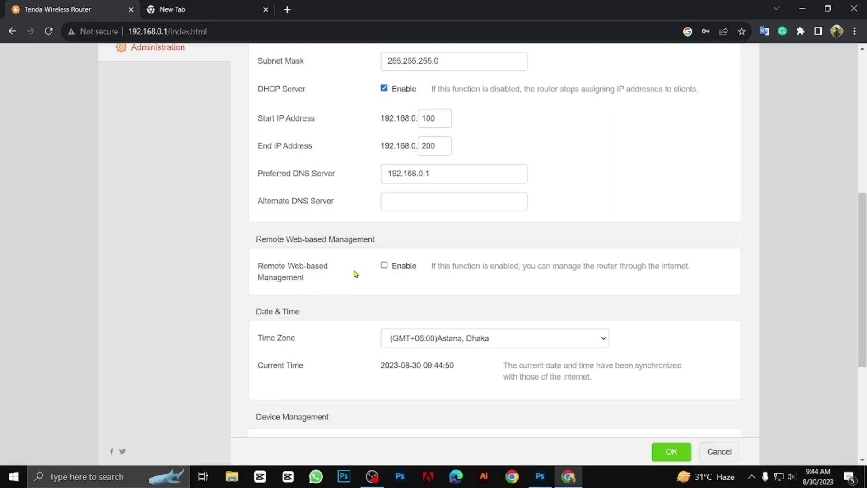
left_click(384, 266)
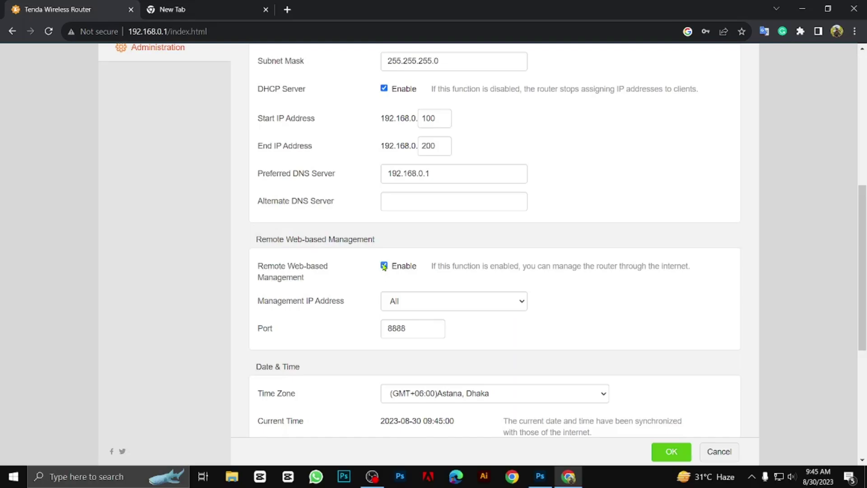
left_click(384, 266)
scroll(388, 269, "down", 5)
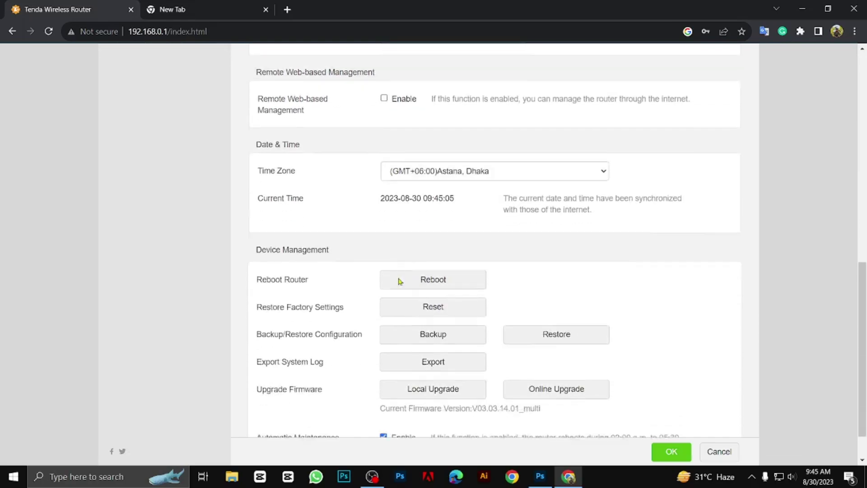
scroll(664, 405, "up", 13)
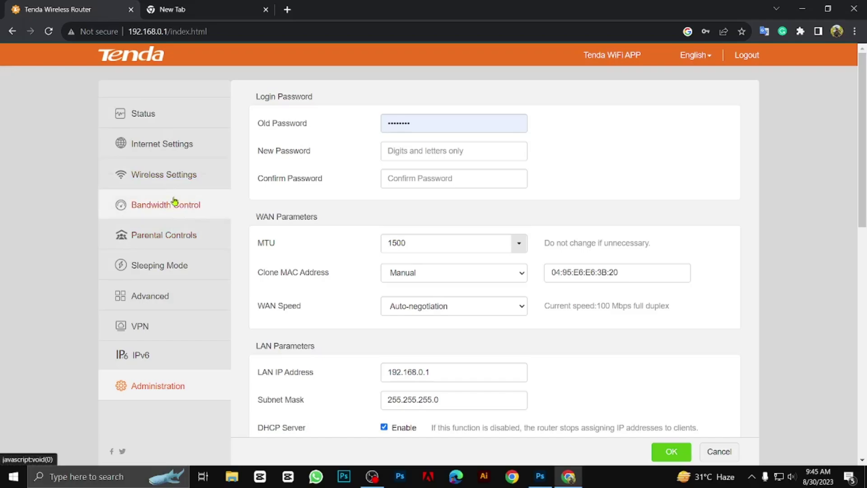
scroll(165, 303, "down", 1)
scroll(315, 259, "down", 10)
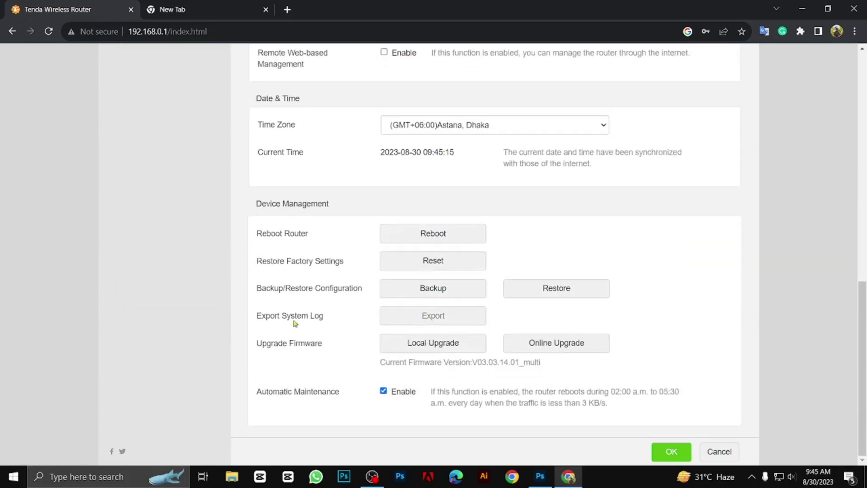
scroll(236, 320, "up", 10)
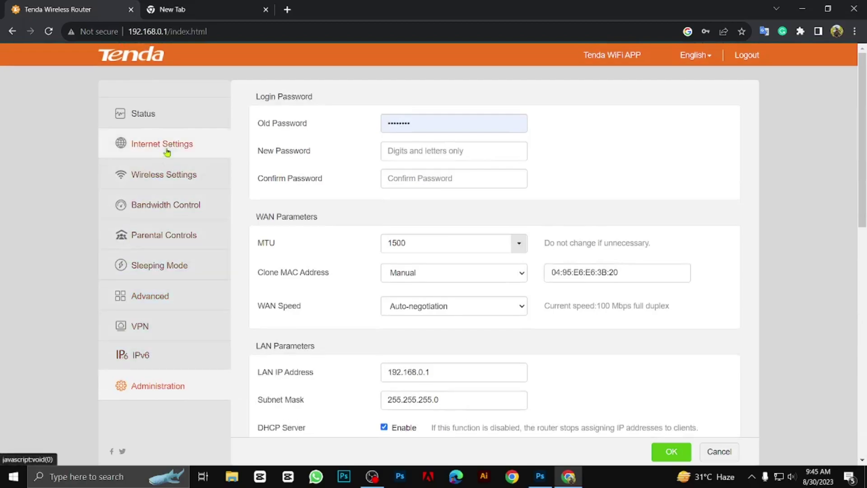
- Set WPS to Disable on the Wireless Settings page and save with OK
left_click(140, 174)
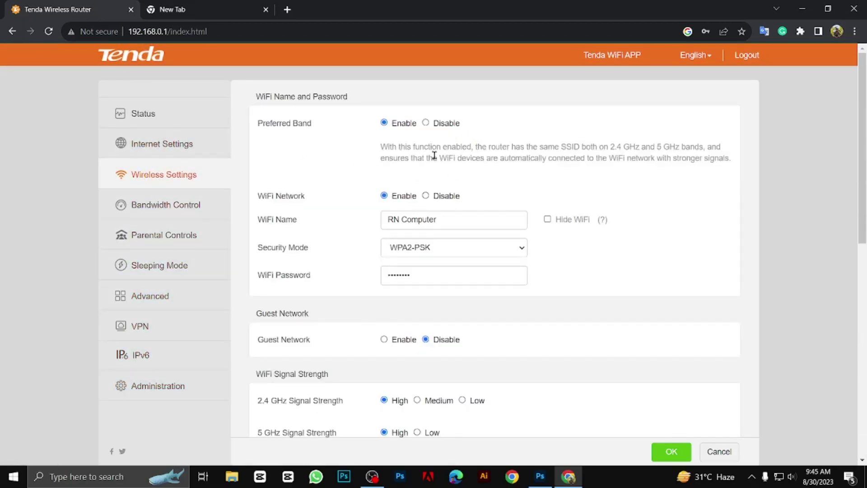
scroll(429, 227, "down", 5)
scroll(442, 277, "up", 5)
scroll(413, 143, "down", 8)
scroll(431, 271, "down", 2)
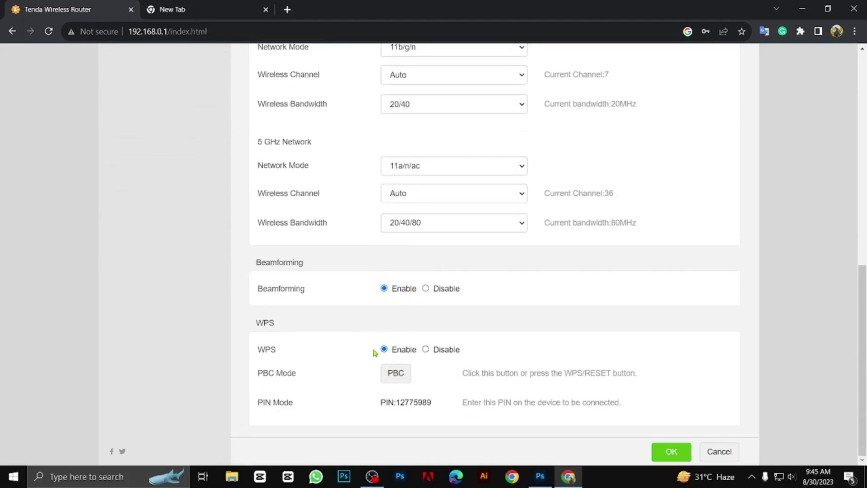
left_click(426, 349)
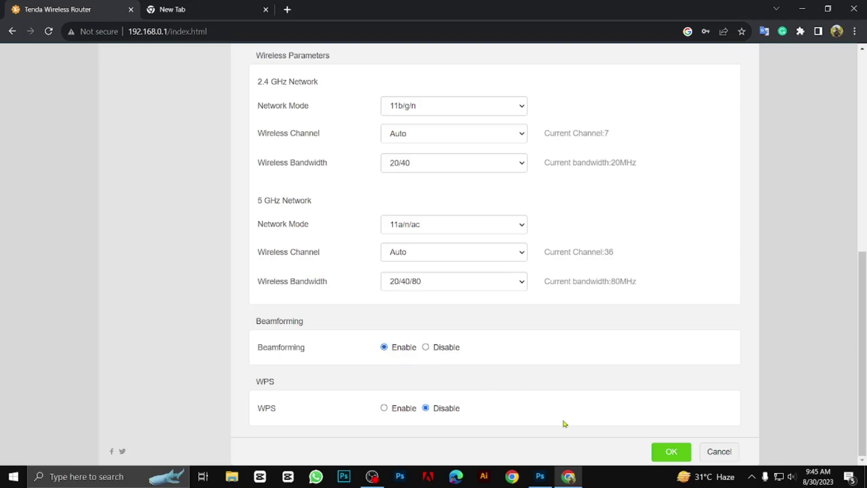
left_click(686, 455)
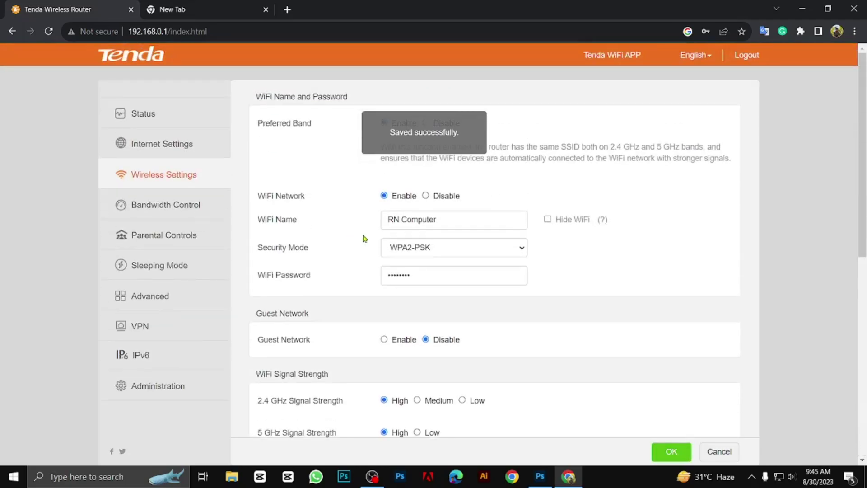
scroll(368, 235, "down", 5)
scroll(630, 307, "down", 1)
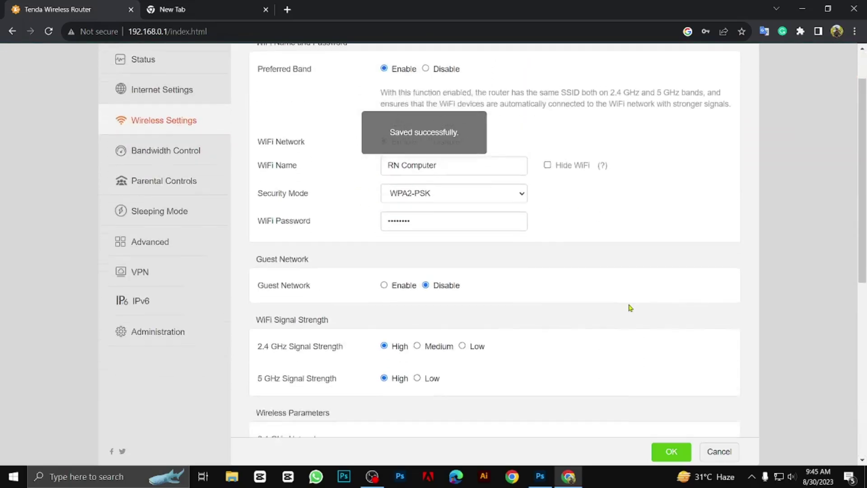
scroll(630, 307, "down", 8)
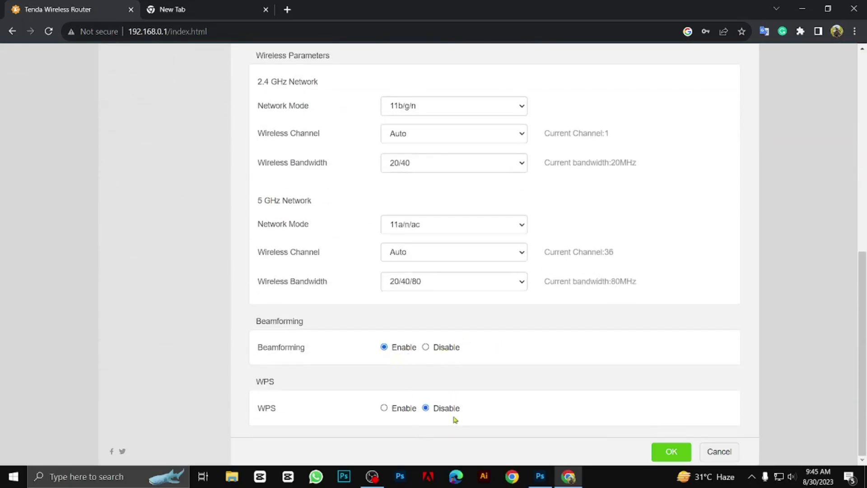
scroll(364, 375, "up", 10)
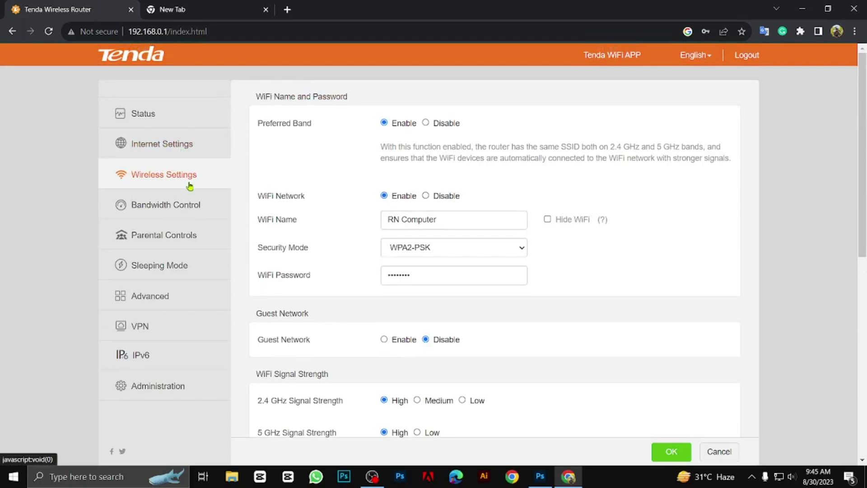
scroll(361, 201, "down", 5)
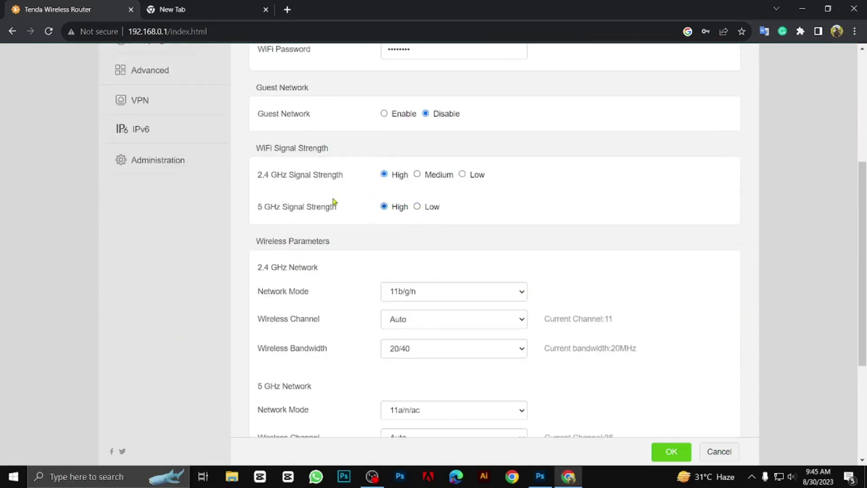
scroll(373, 293, "up", 3)
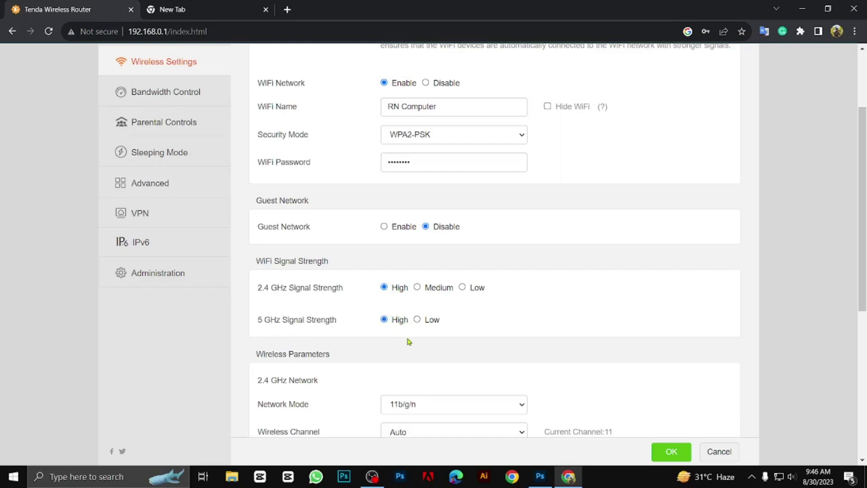
scroll(409, 342, "down", 3)
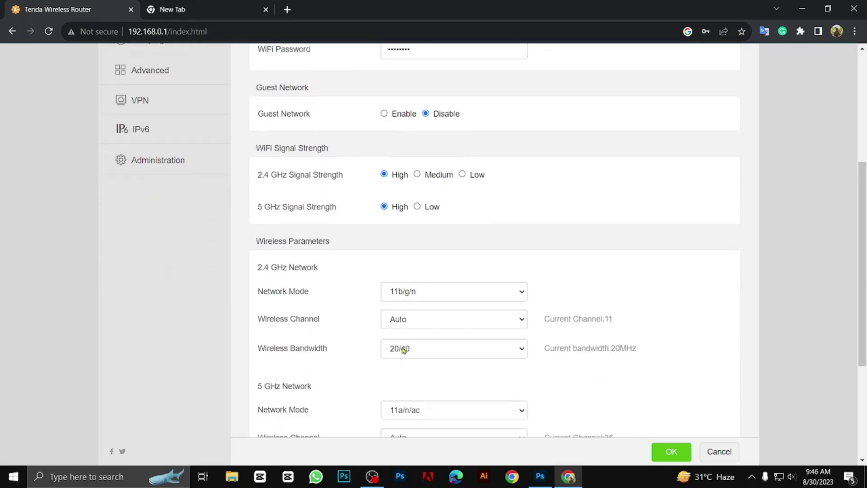
left_click(436, 300)
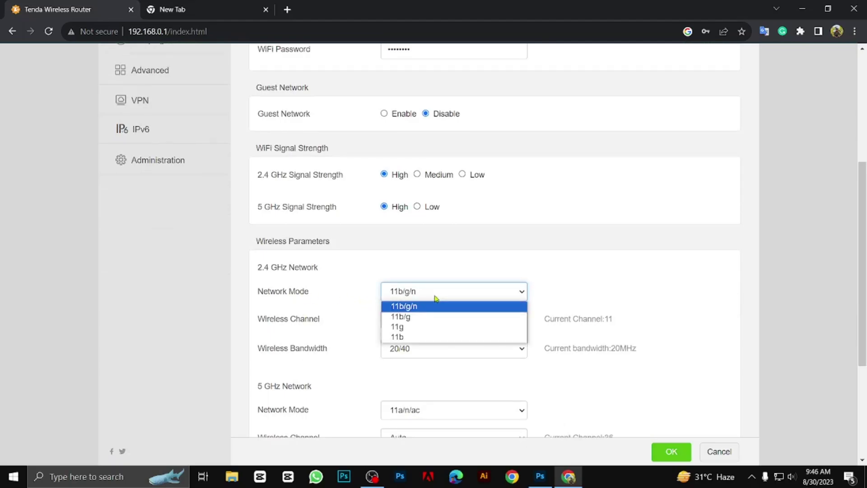
left_click(436, 297)
left_click(437, 298)
left_click(434, 297)
scroll(492, 335, "down", 1)
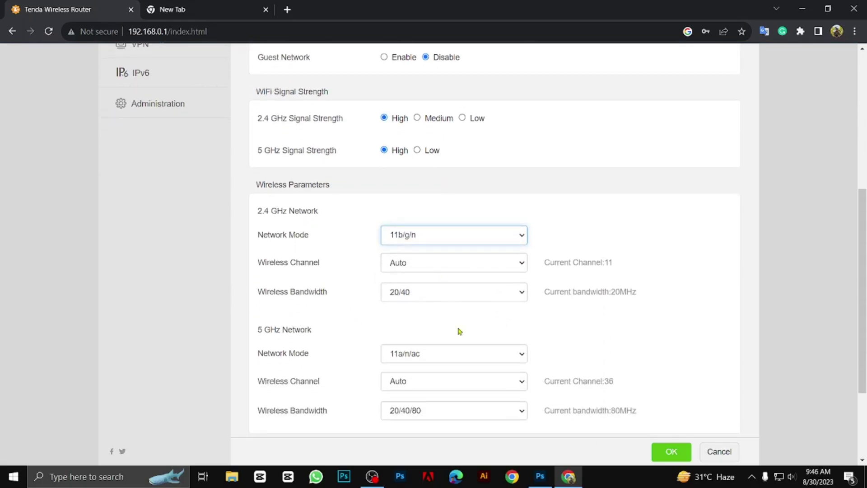
left_click(451, 299)
left_click(451, 299)
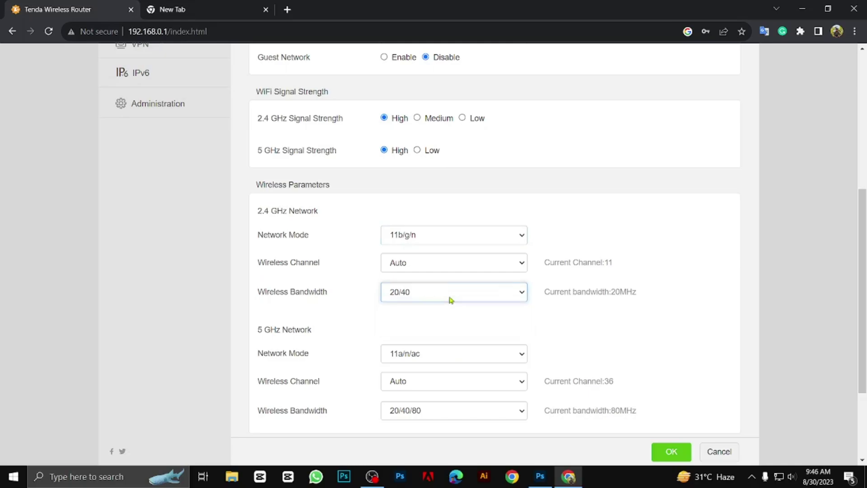
scroll(416, 325, "down", 1)
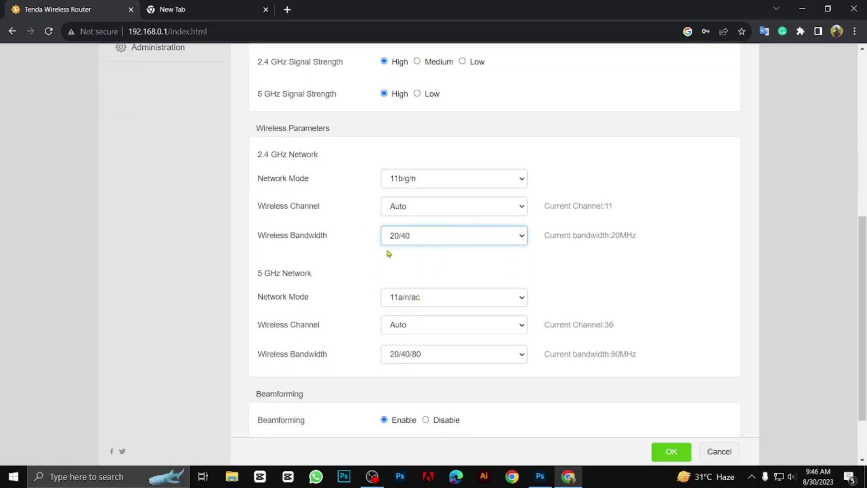
left_click(411, 237)
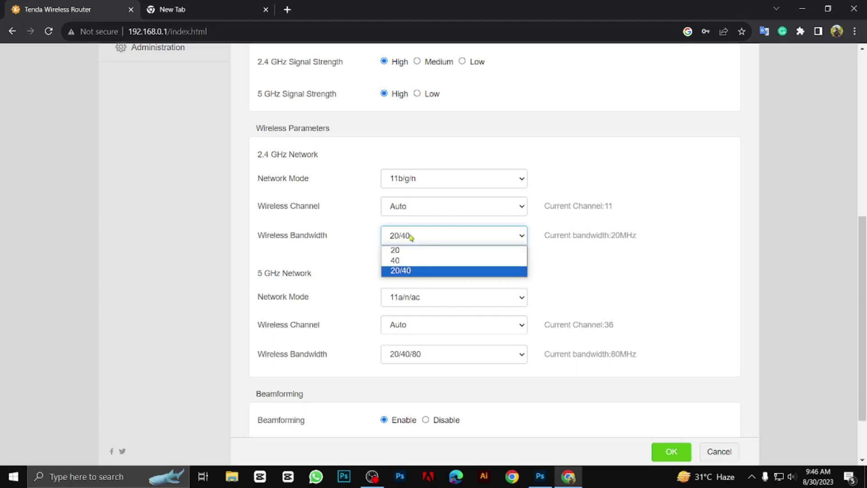
left_click(411, 237)
scroll(367, 311, "down", 2)
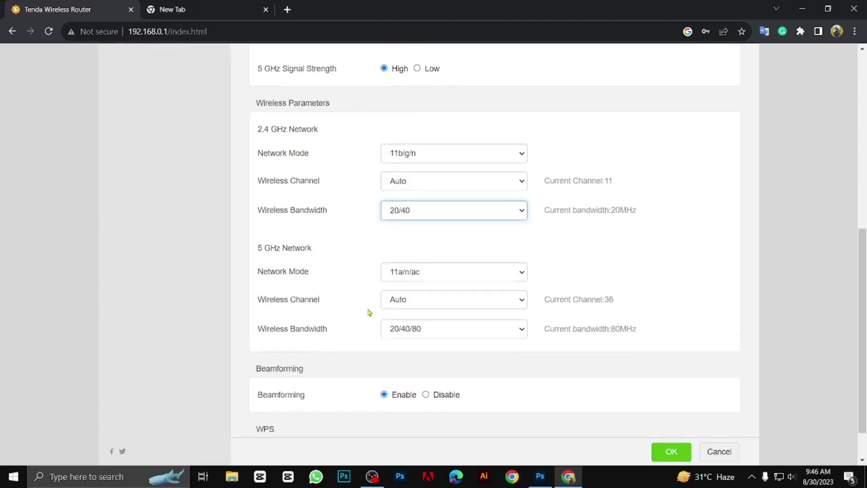
left_click(428, 230)
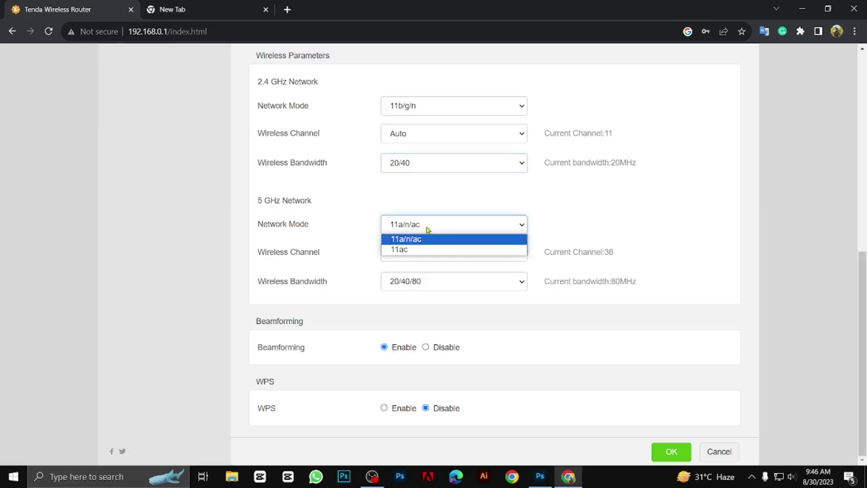
left_click(428, 229)
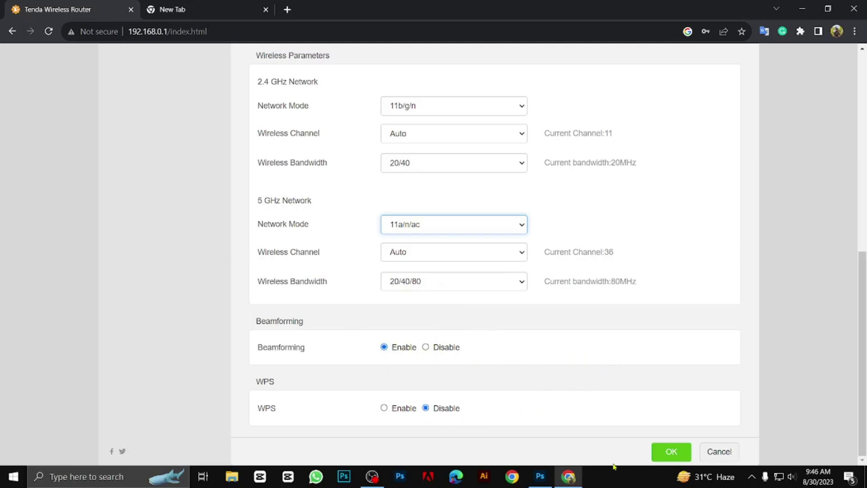
scroll(243, 244, "up", 10)
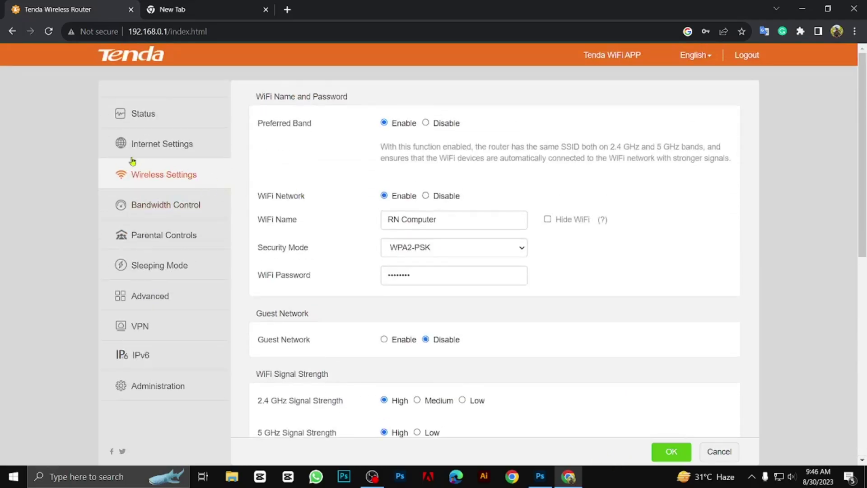
- Show the online devices list in Bandwidth Control from Status, then switch to the other tab
left_click(144, 114)
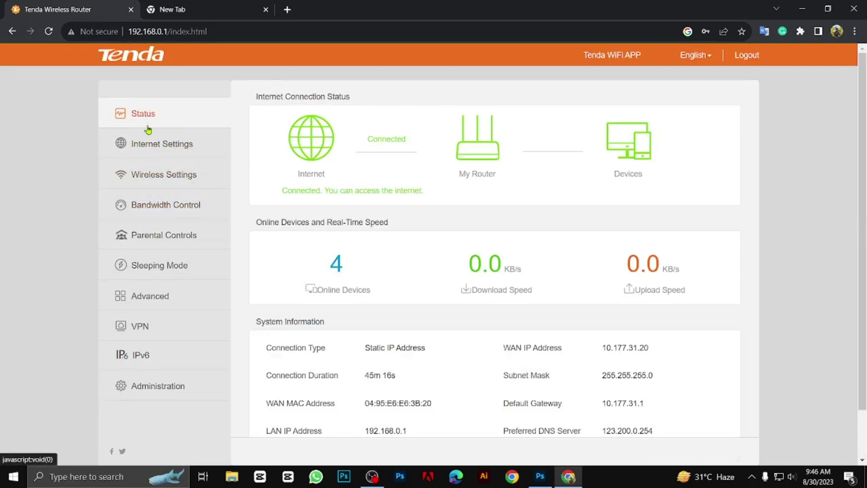
left_click(356, 287)
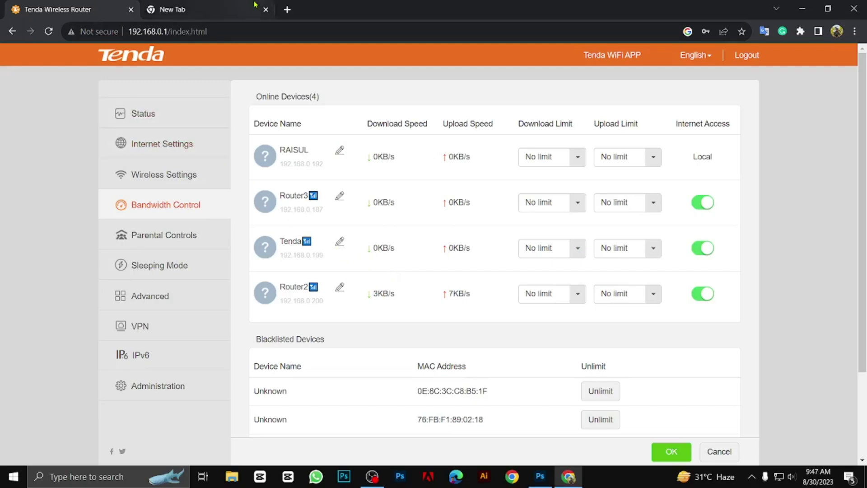
left_click(208, 6)
- Log in to the second router at 192.168.0.199:8080 with its login password
left_click(553, 352)
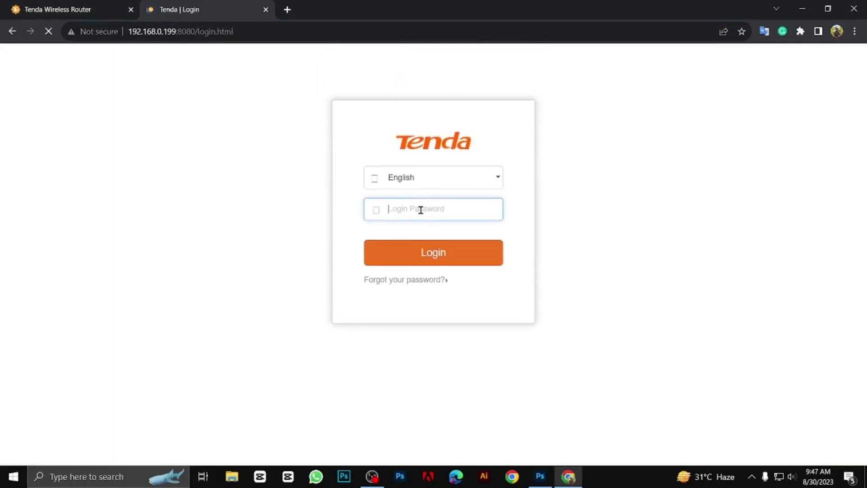
key("Return")
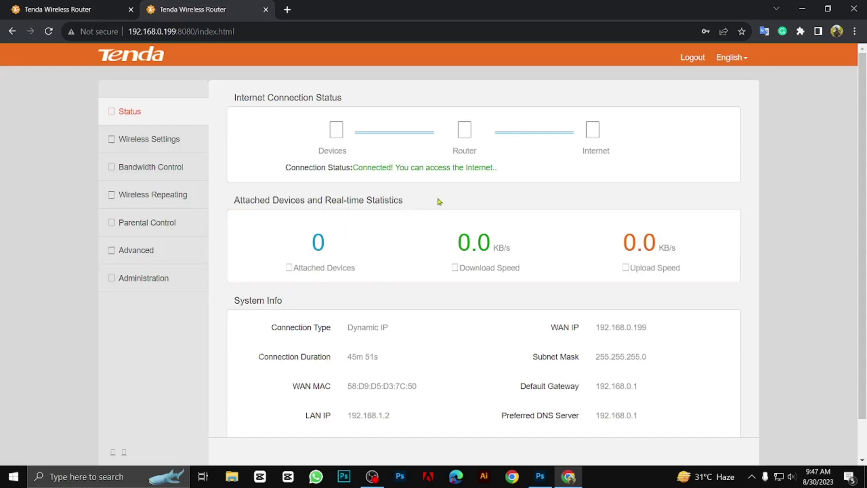
scroll(319, 240, "down", 1)
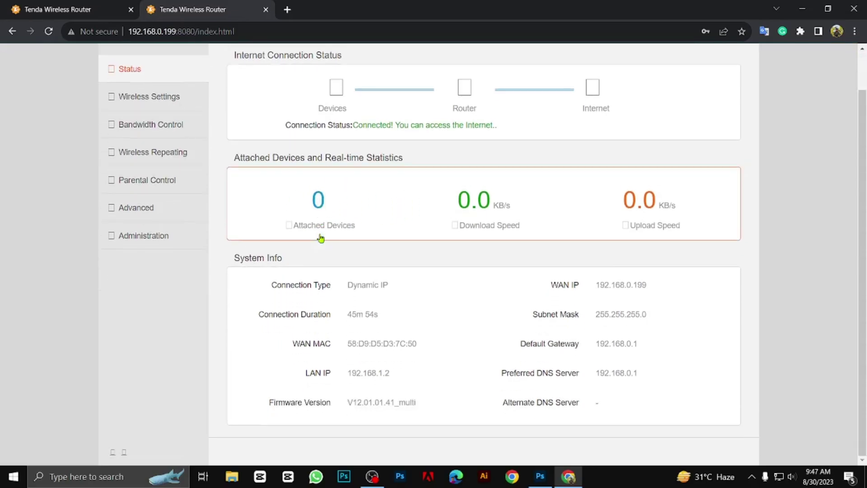
scroll(321, 231, "up", 1)
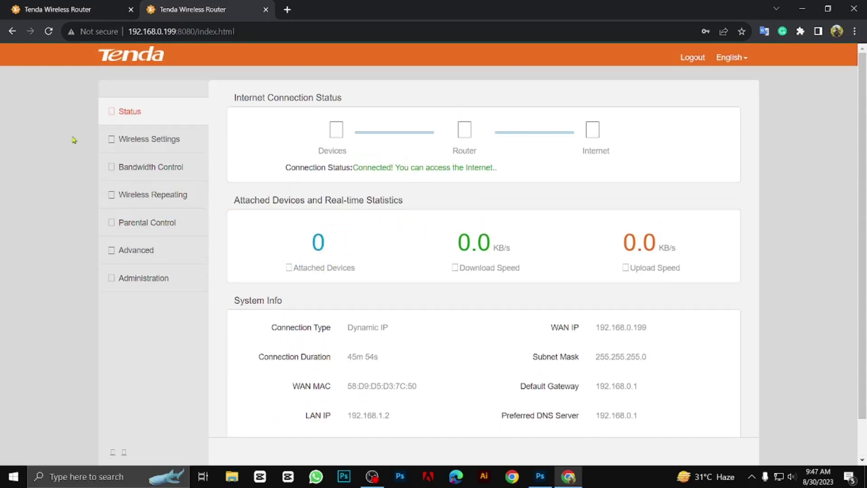
- Check the main router's Status page, then return to the second router's tab
left_click(35, 5)
left_click(127, 122)
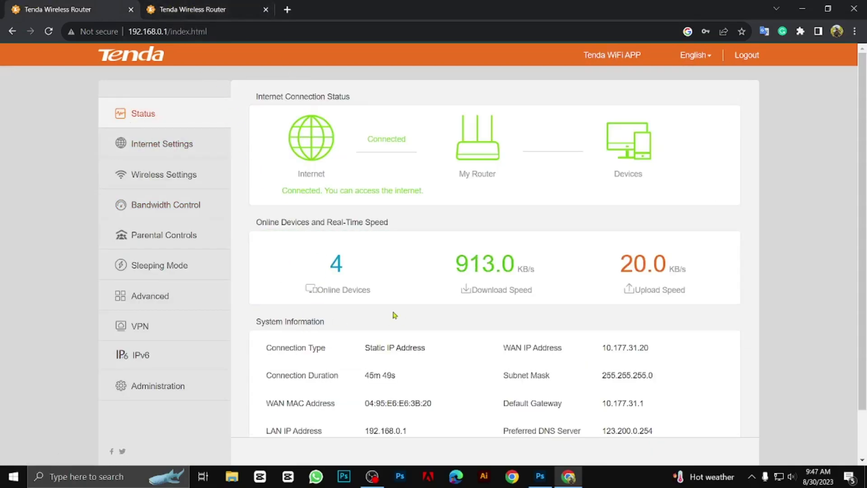
left_click(196, 4)
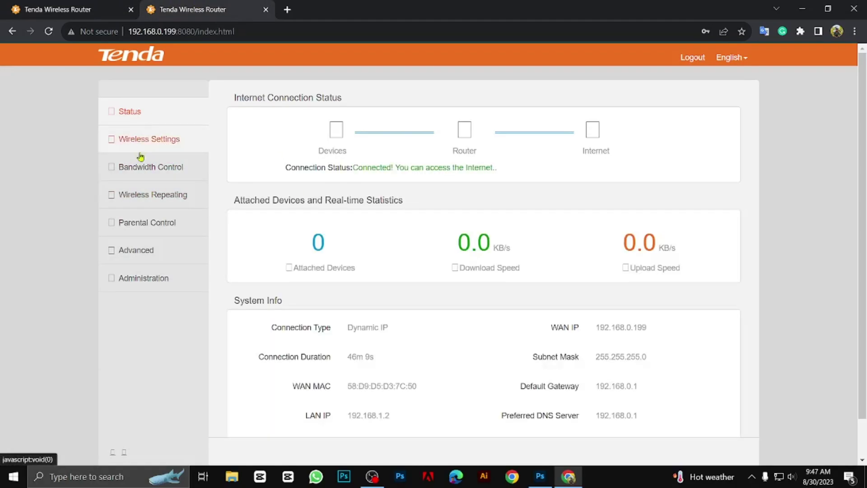
- Go to the second router's Administration page and its new-password fields
left_click(144, 279)
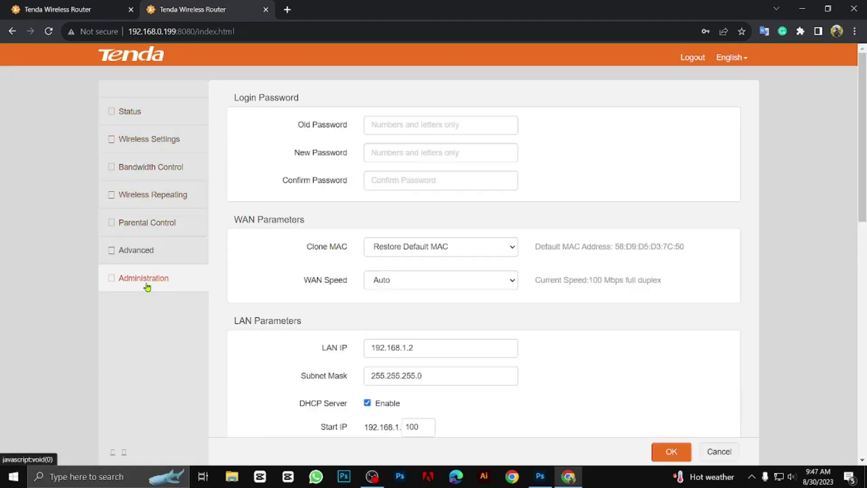
left_click(416, 159)
left_click(415, 180)
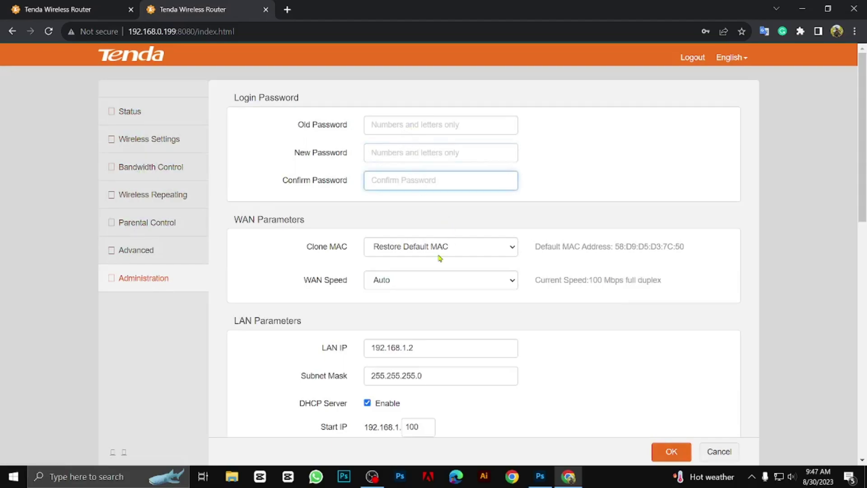
scroll(440, 258, "down", 1)
scroll(442, 207, "down", 4)
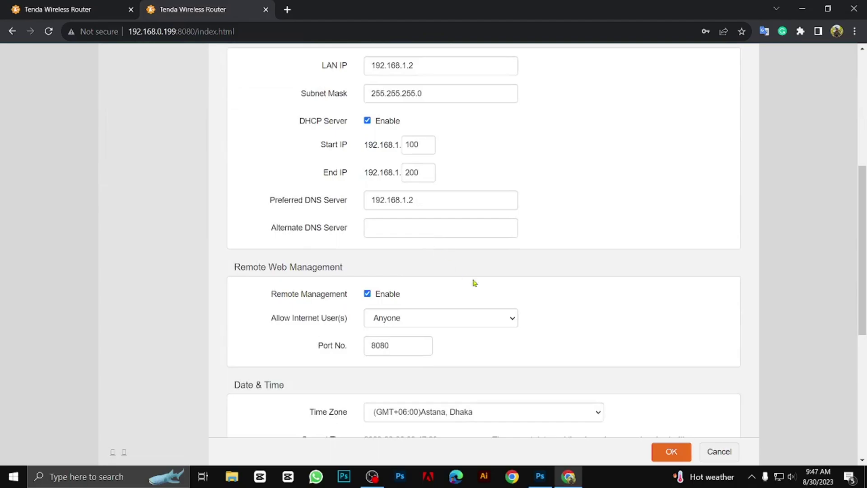
scroll(352, 271, "up", 5)
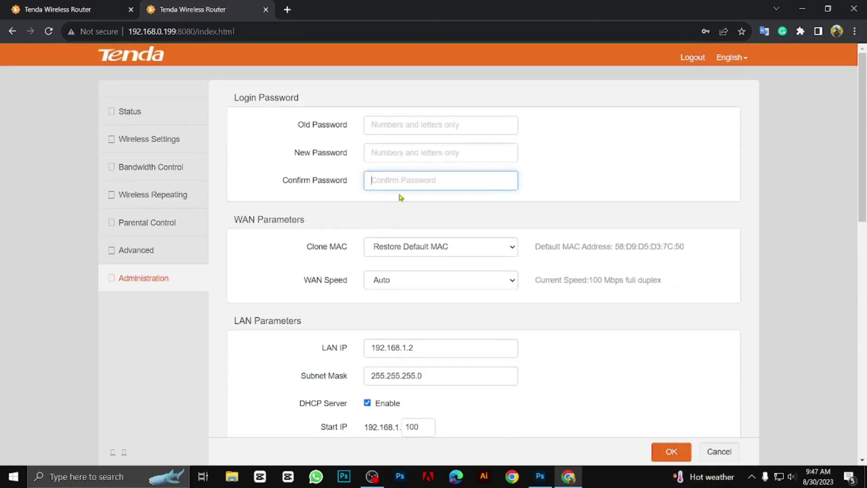
- Type the new login password and repeat it in Confirm Password
left_click(407, 154)
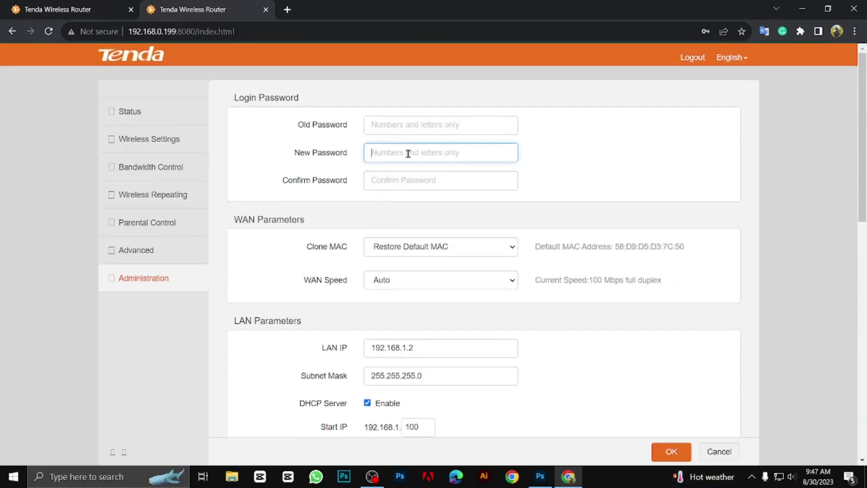
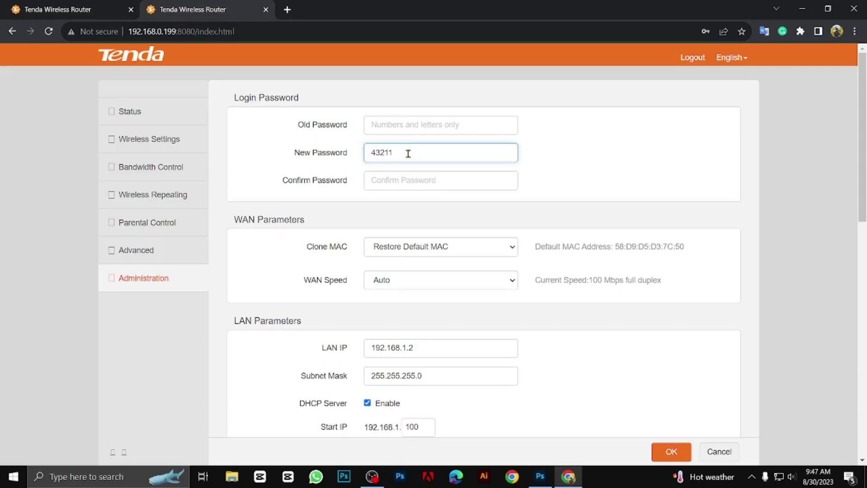
left_click(409, 177)
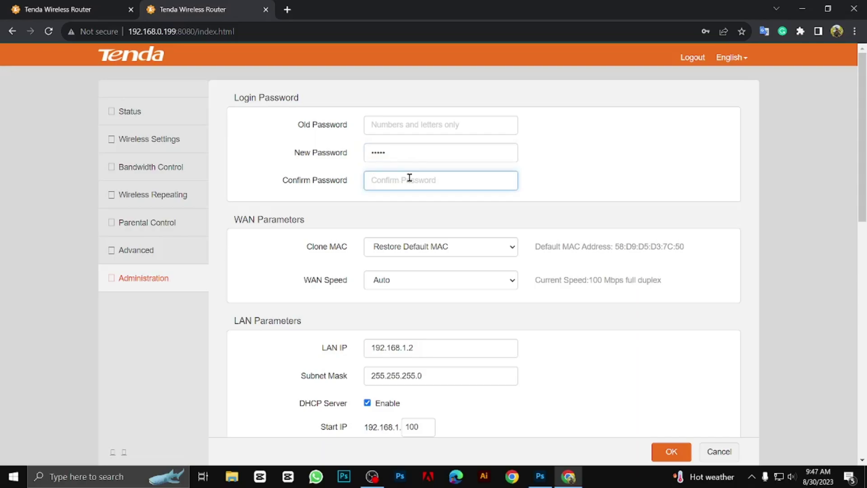
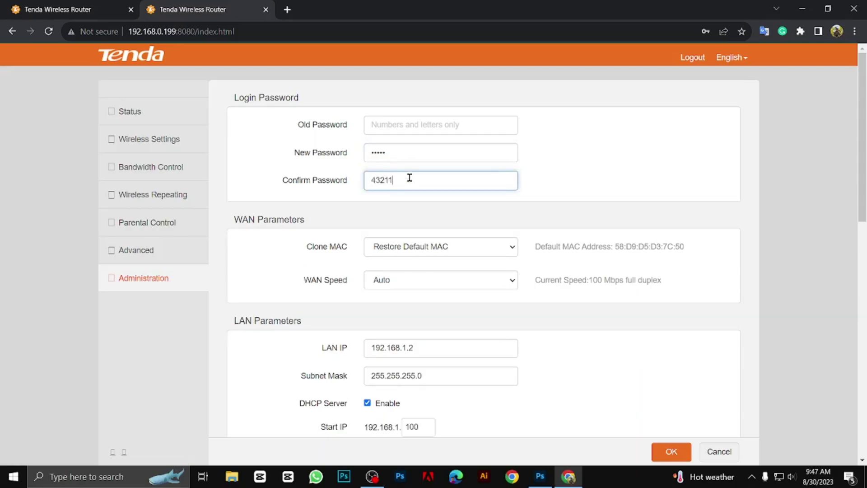
left_click(565, 192)
- Enter the current login password as Old Password and save the change with OK
left_click(425, 120)
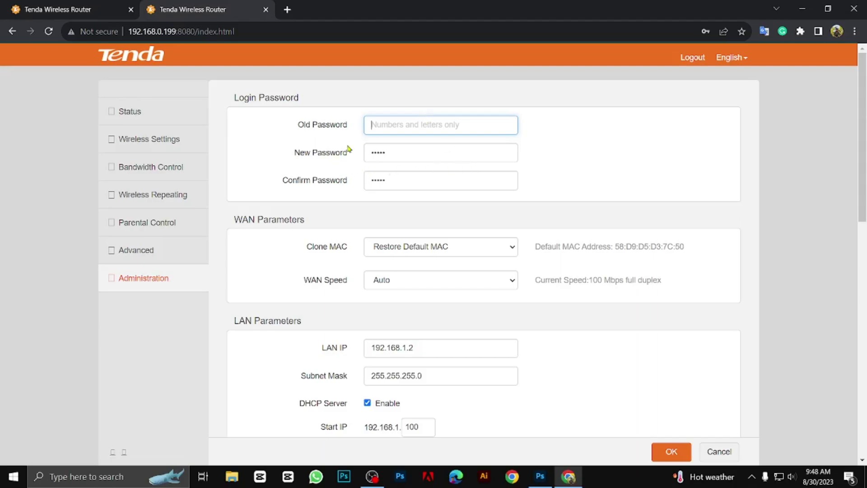
scroll(502, 230, "down", 2)
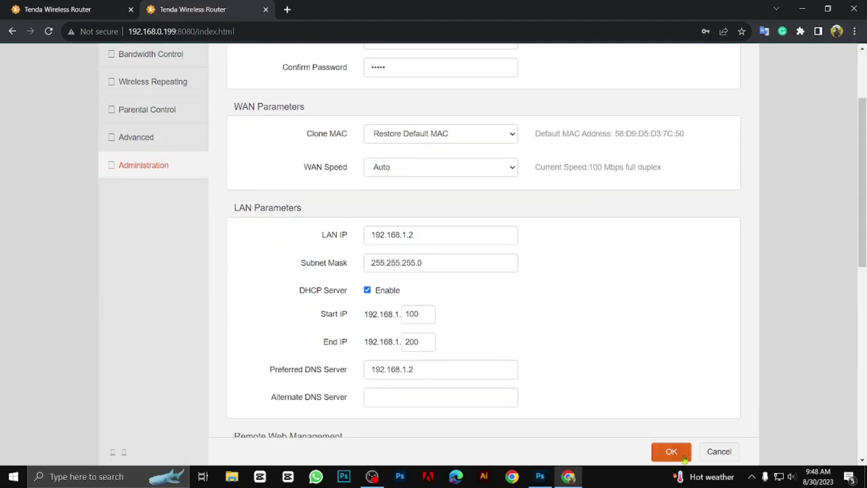
scroll(474, 240, "up", 2)
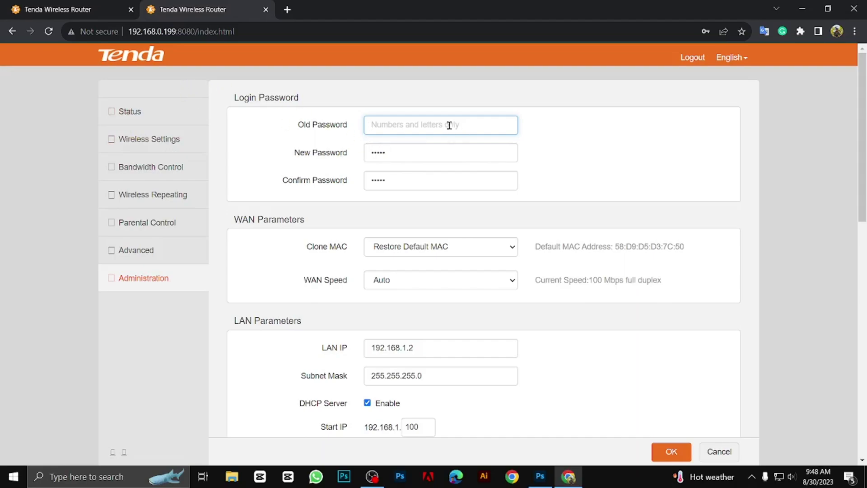
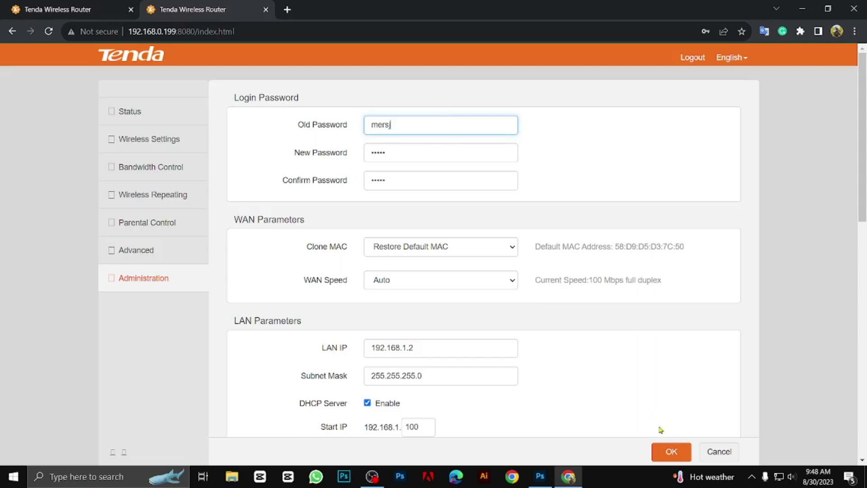
left_click(679, 451)
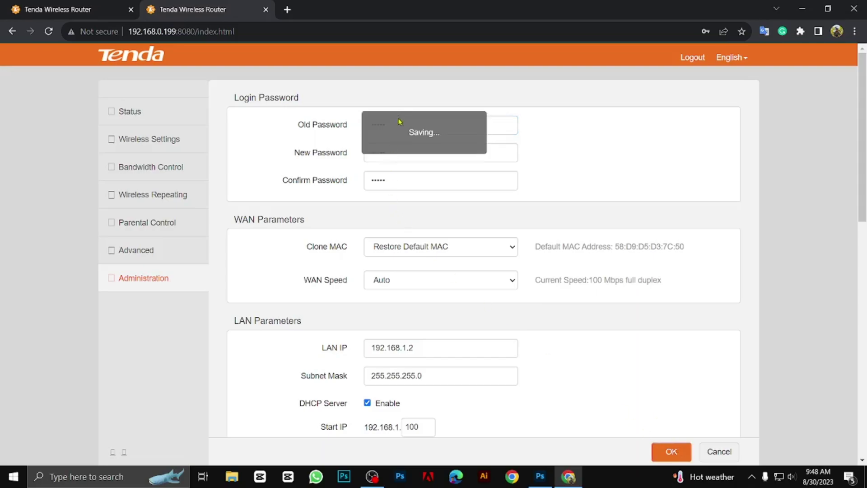
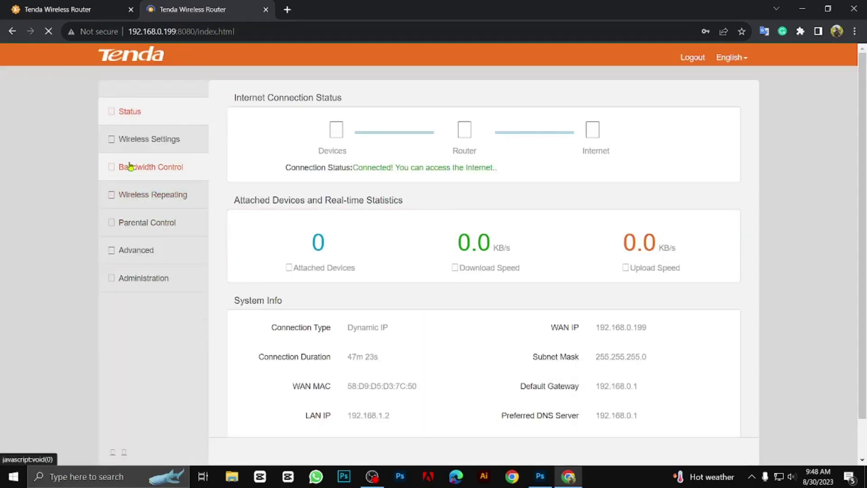
- Browse the Tenda router's Administration settings page
scroll(131, 180, "down", 1)
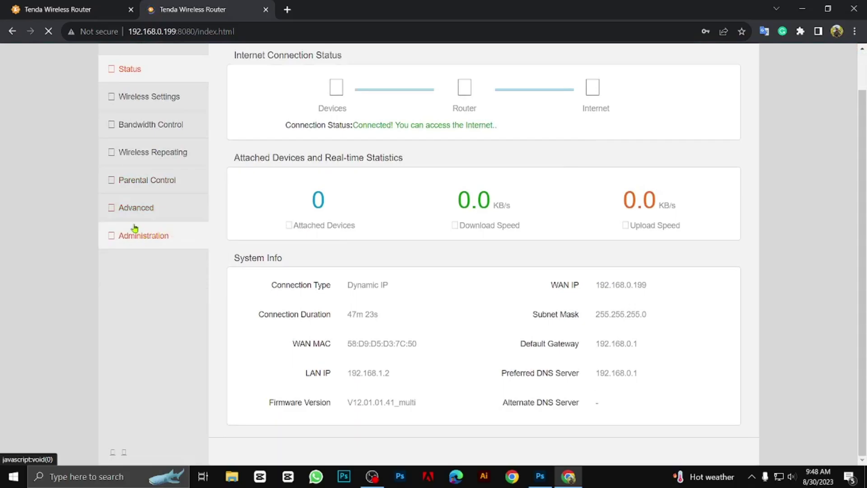
scroll(325, 180, "up", 1)
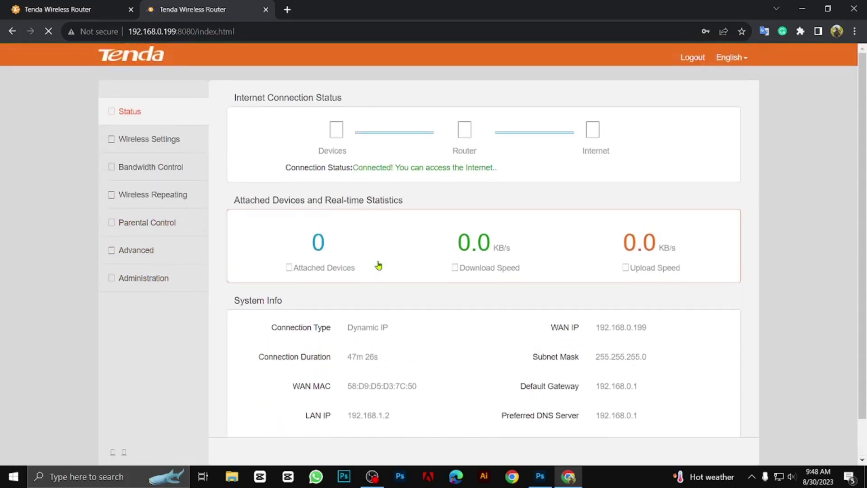
left_click(165, 278)
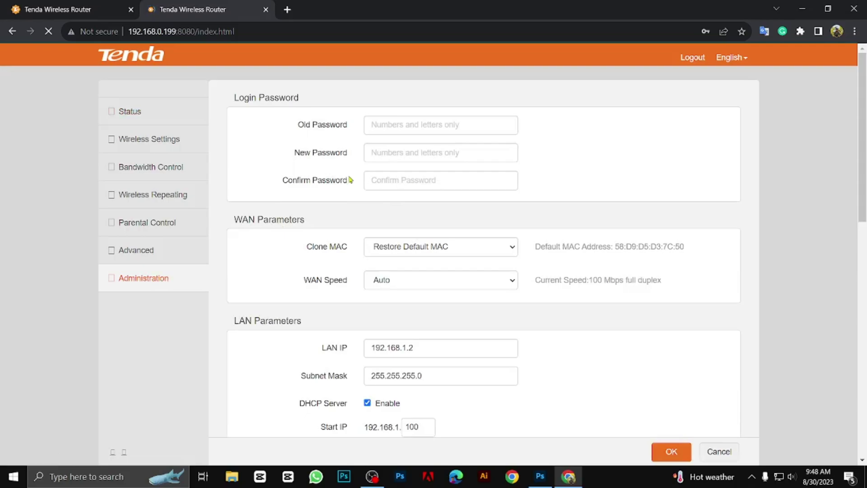
scroll(343, 169, "down", 14)
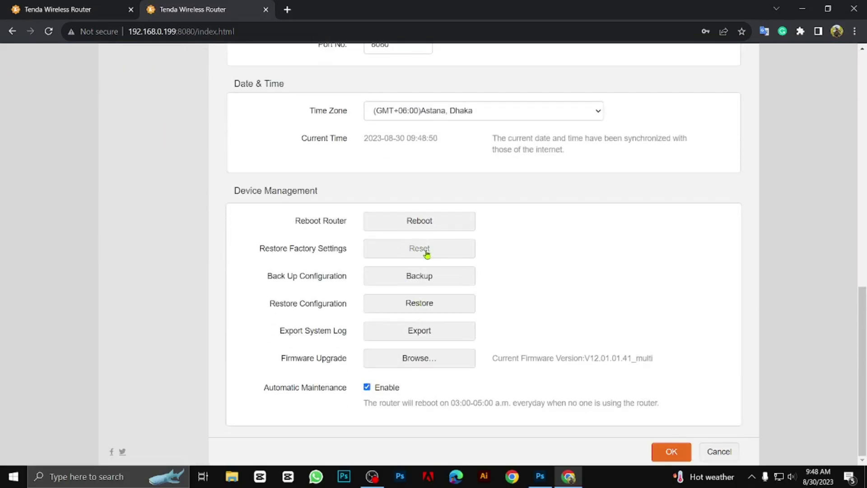
scroll(426, 252, "up", 2)
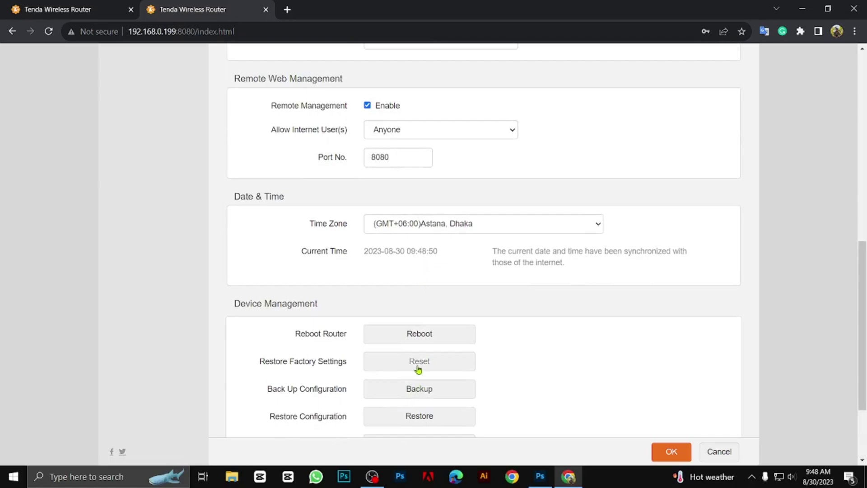
scroll(198, 217, "up", 12)
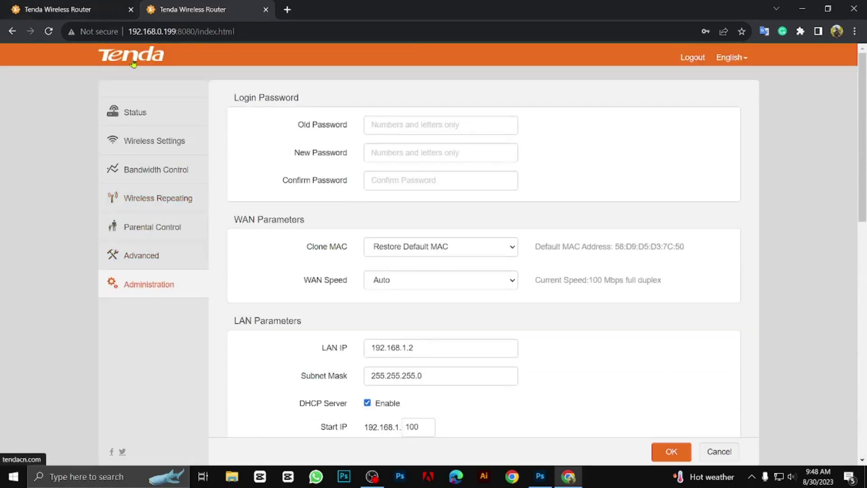
- Return to the Status overview, refresh it, and open a new browser tab
left_click(161, 120)
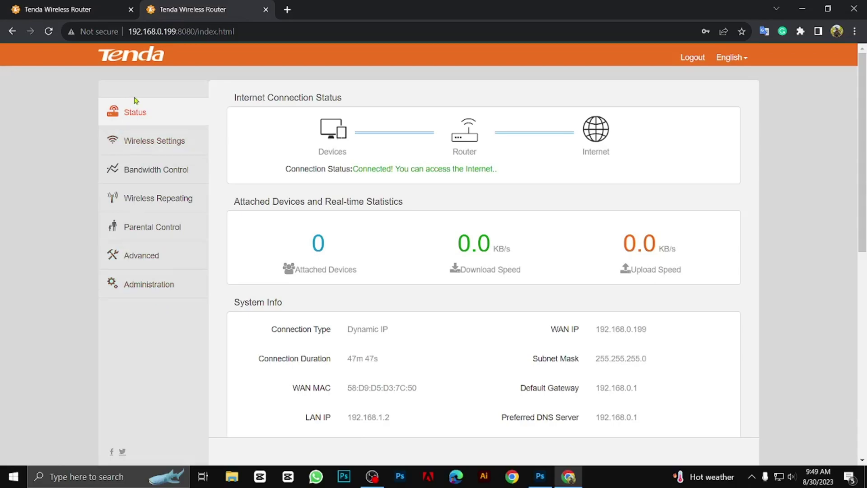
left_click(150, 116)
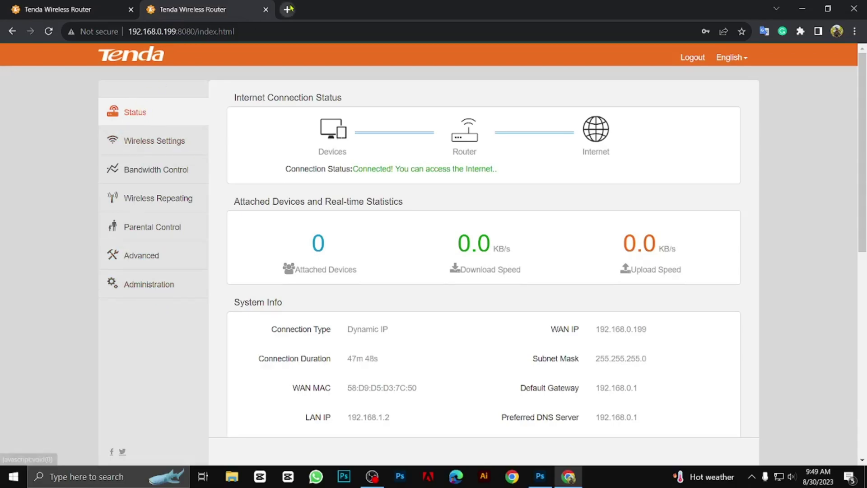
left_click(288, 9)
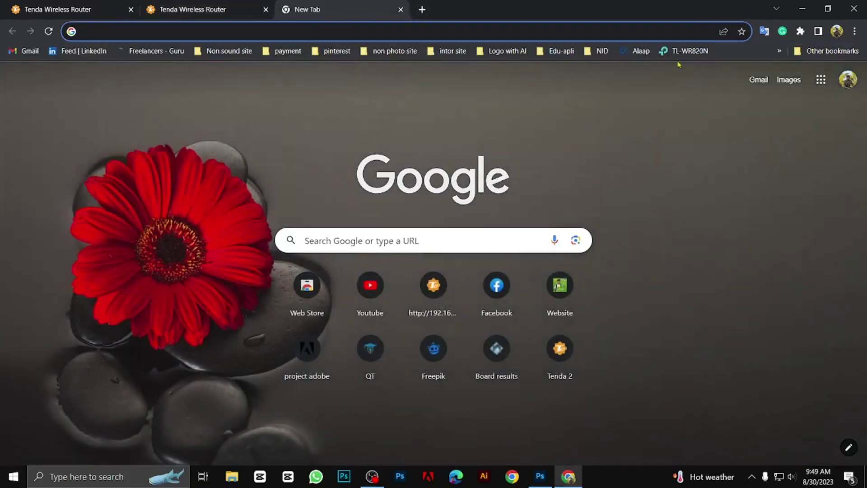
- Log in to the TL-WR820N admin from its bookmark using the saved password
left_click(675, 51)
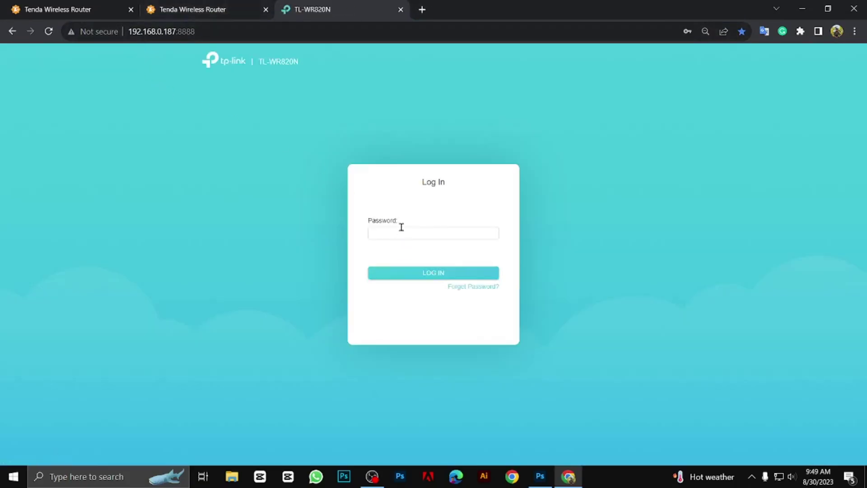
left_click(402, 231)
left_click(447, 255)
left_click(420, 270)
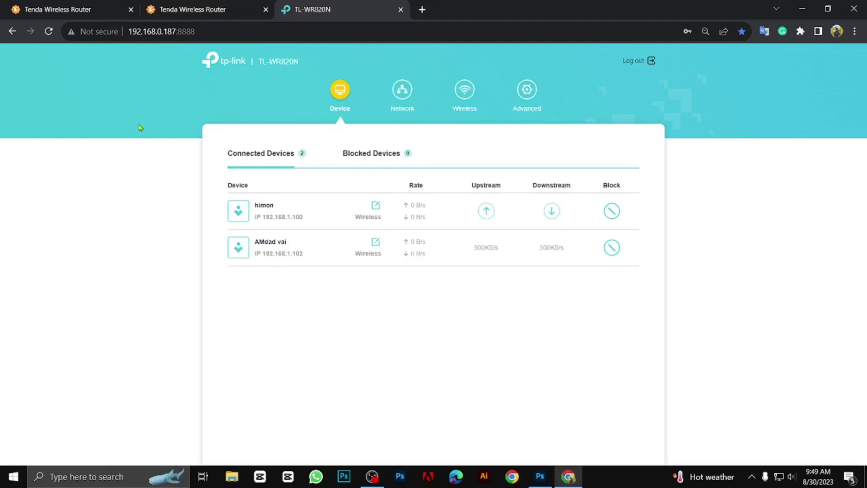
- Go to Advanced > System Tools > Change Login Password
left_click(524, 111)
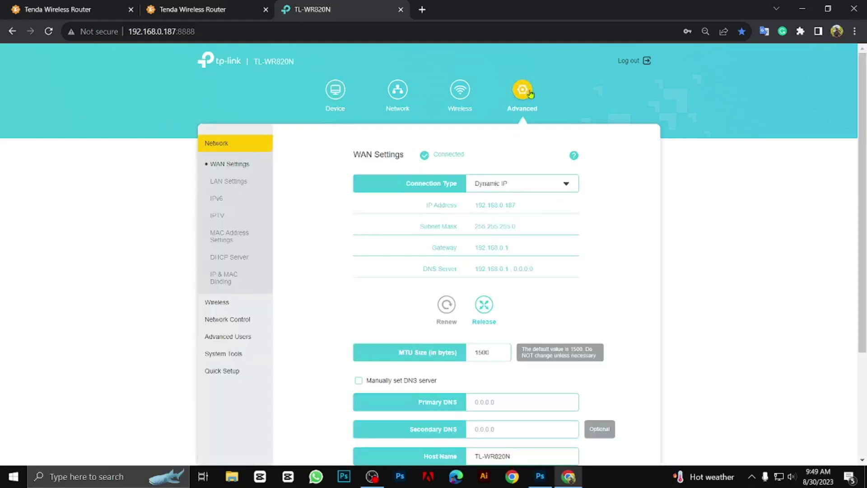
scroll(328, 201, "down", 1)
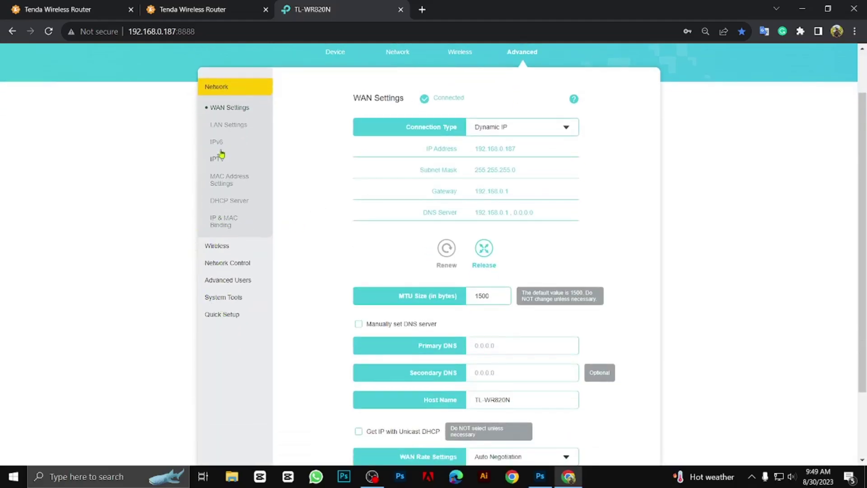
left_click(215, 298)
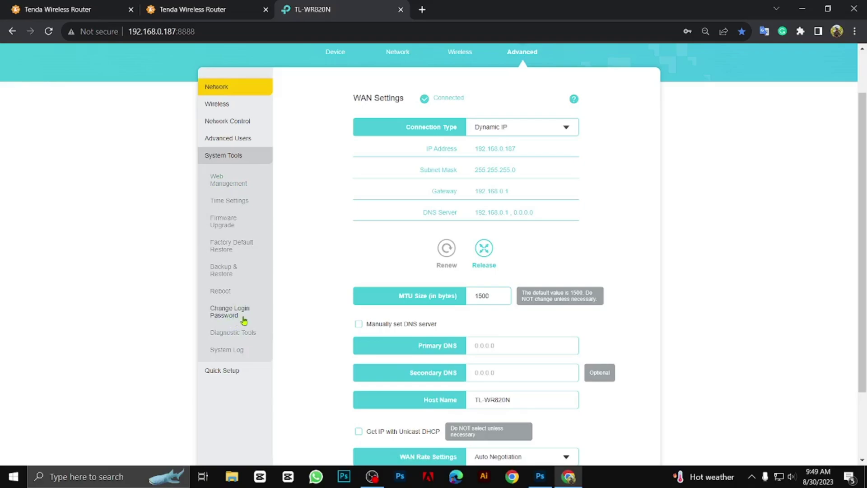
left_click(231, 321)
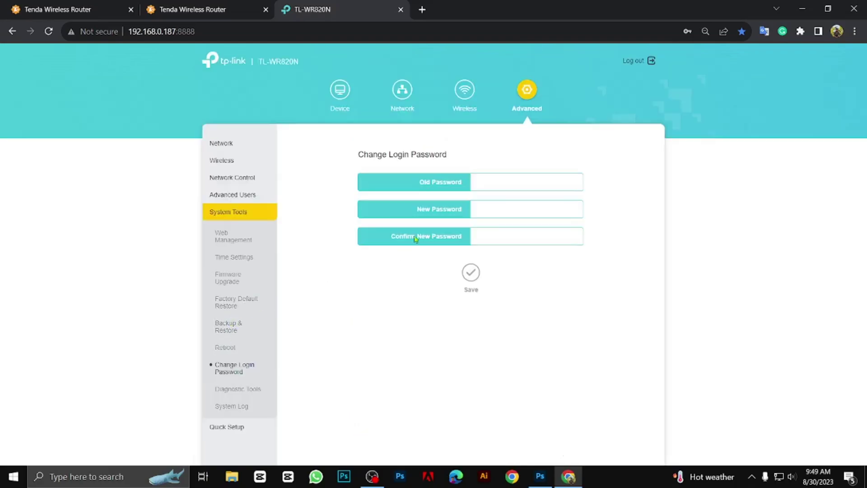
- Fill Old Password with the saved Chrome password and step through the new-password fields
left_click(505, 186)
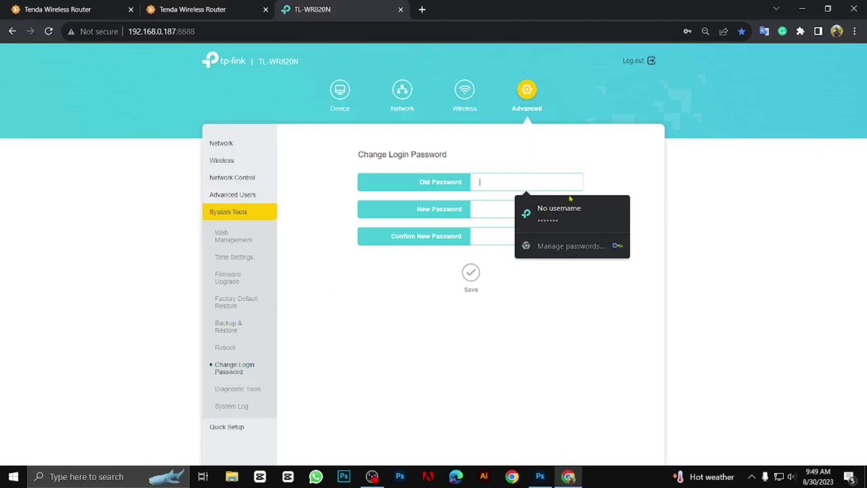
left_click(558, 224)
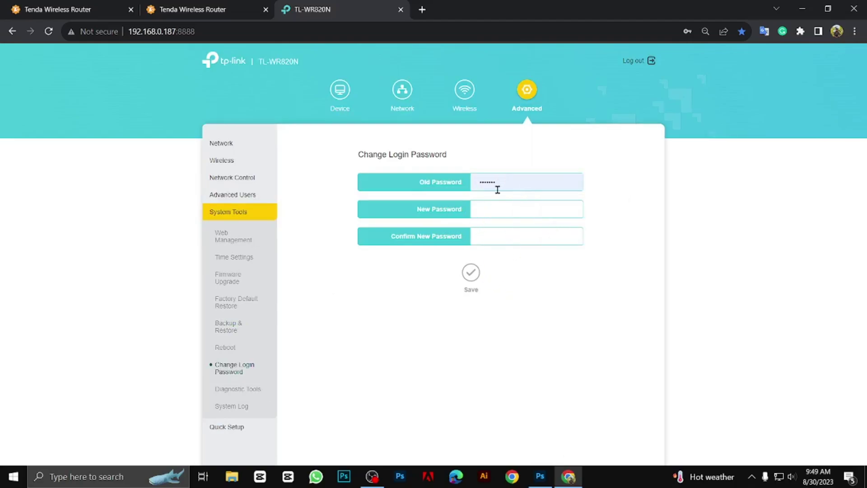
left_click(502, 209)
left_click(502, 241)
- Recheck the Old Password suggestions, leaving New and Confirm New Password empty
left_click(515, 188)
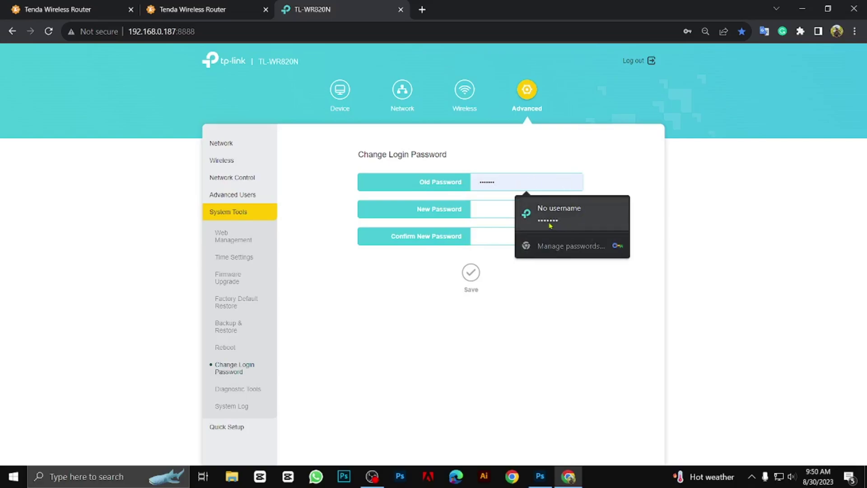
left_click(614, 290)
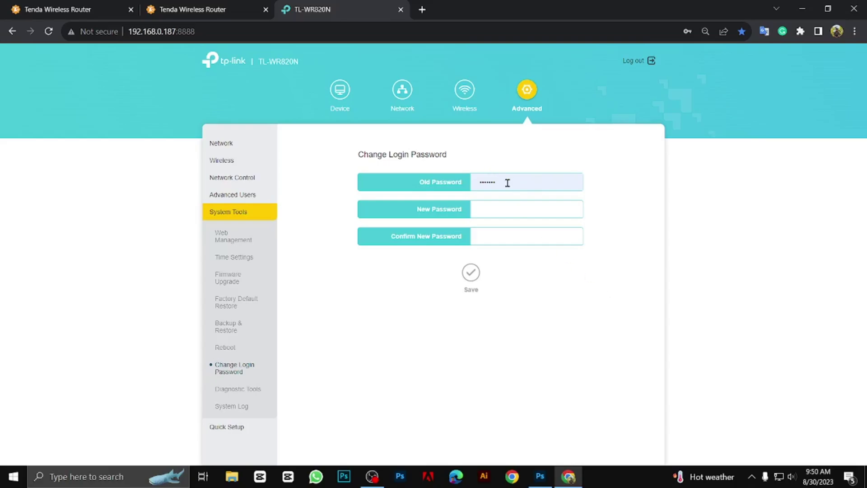
left_click(523, 188)
left_click(648, 271)
left_click(511, 215)
left_click(518, 240)
left_click(216, 150)
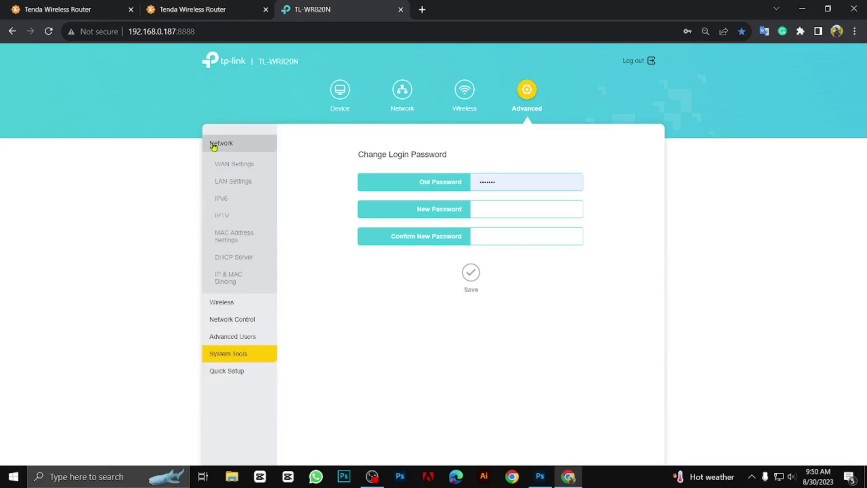
- Open Wireless > Guest Network, toggle the guest network on and back off, and select its name field
left_click(220, 303)
left_click(240, 200)
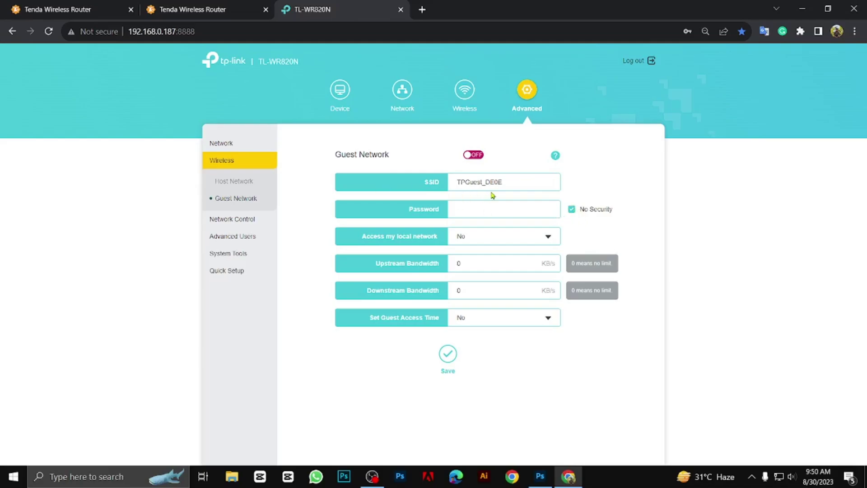
left_click(471, 155)
left_click(478, 155)
left_click(526, 185)
- Set the Host Network's security mode to No Security
left_click(236, 182)
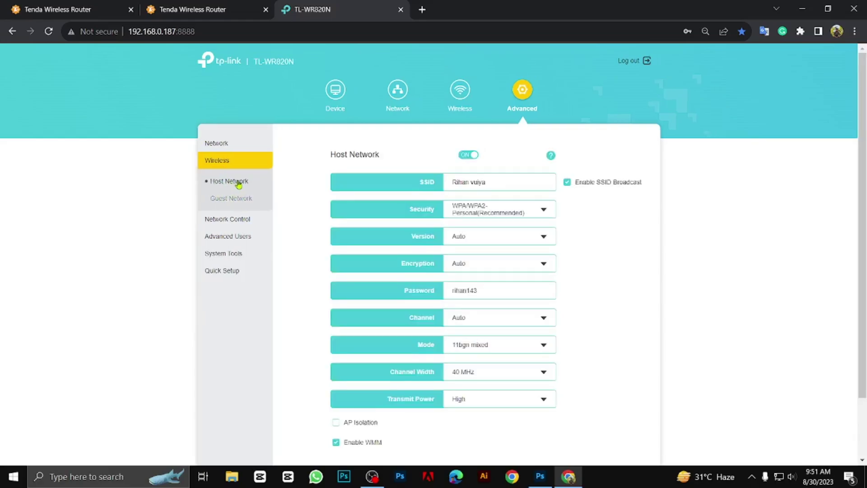
left_click(537, 216)
left_click(536, 211)
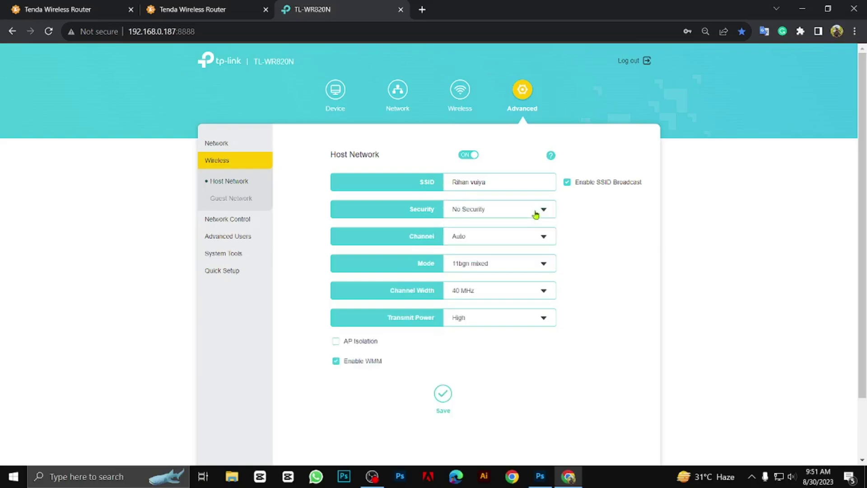
left_click(532, 213)
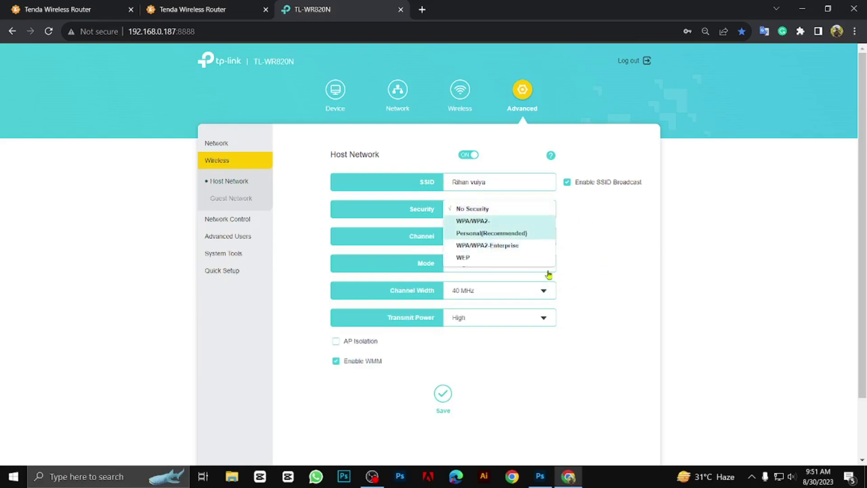
left_click(647, 289)
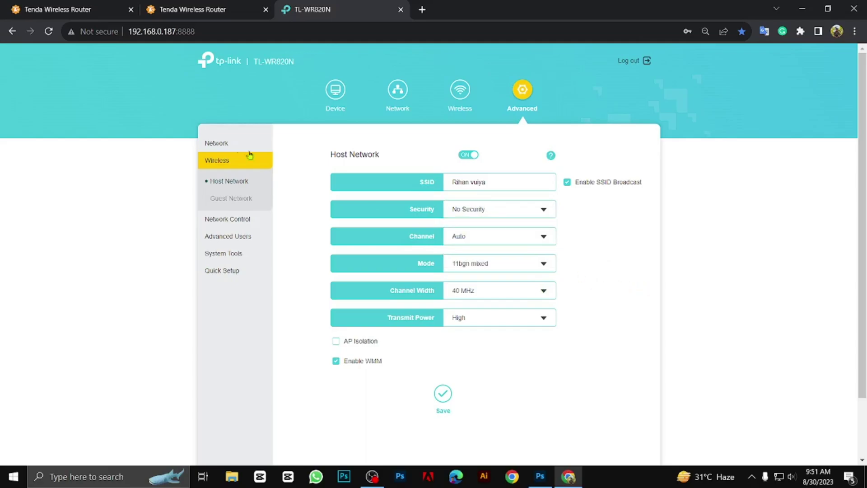
- Toggle the Network sidebar group and show the Device list of connected devices
left_click(214, 149)
left_click(214, 149)
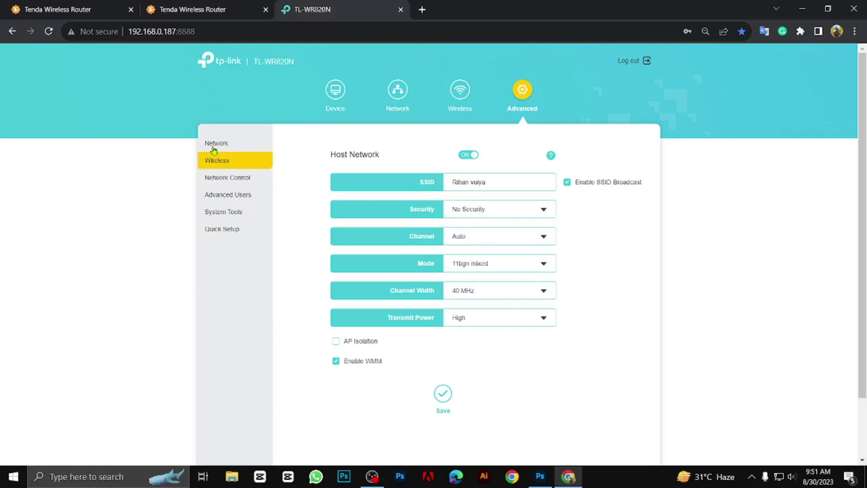
left_click(335, 93)
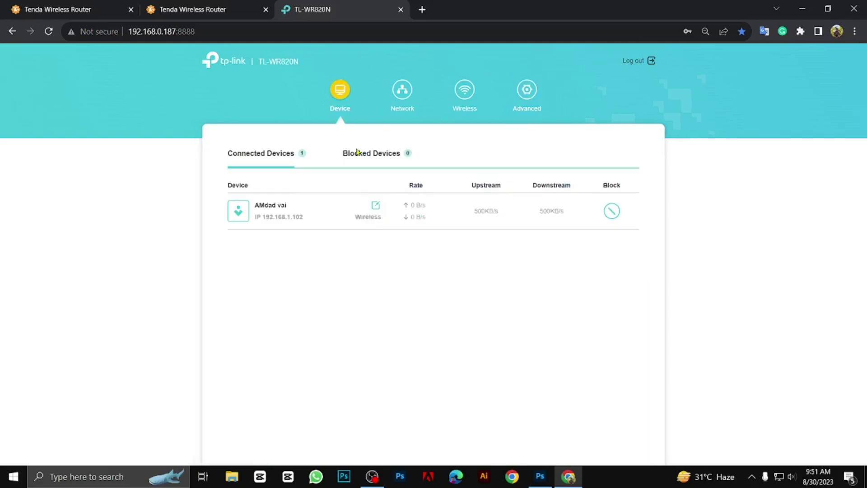
- Refresh the device list, then open Advanced > Network > IP & MAC Binding
left_click(340, 95)
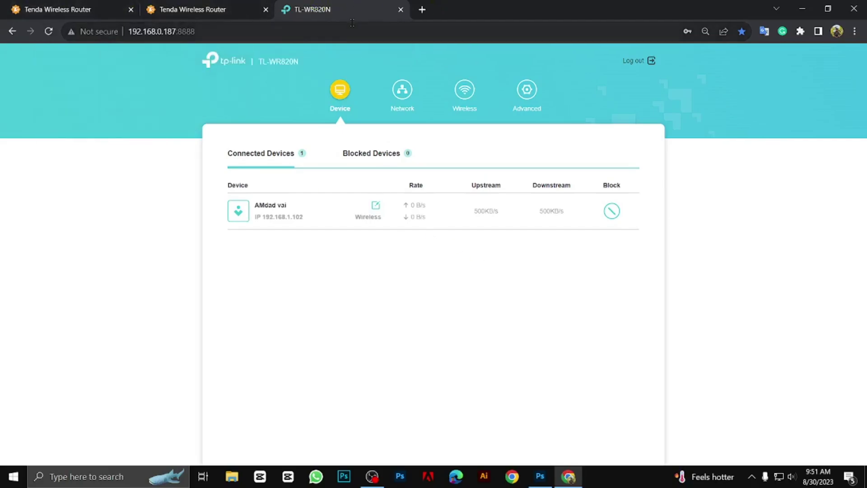
left_click(541, 92)
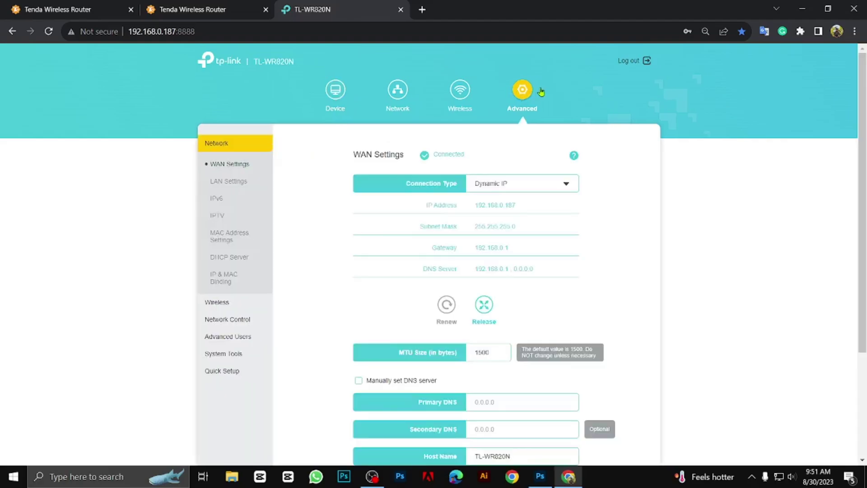
scroll(253, 260, "down", 3)
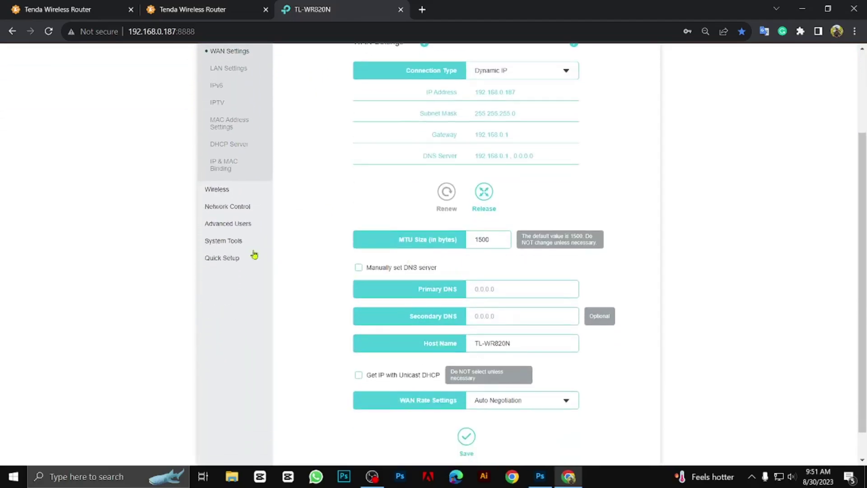
scroll(254, 254, "up", 3)
left_click(228, 291)
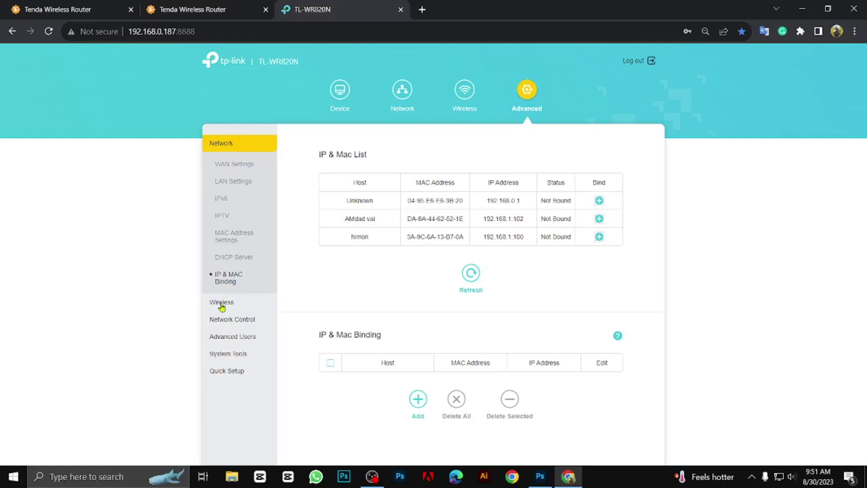
- Expand Network Control, Advanced Users and System Tools, then open Web Management
left_click(239, 320)
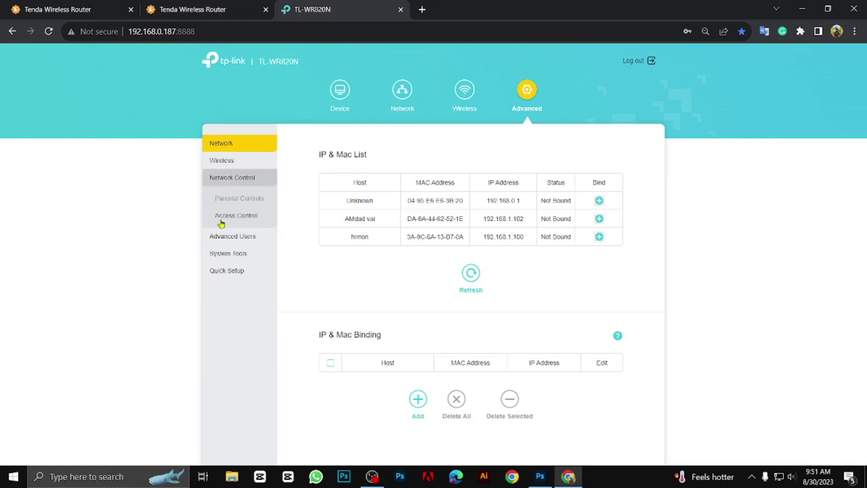
left_click(231, 239)
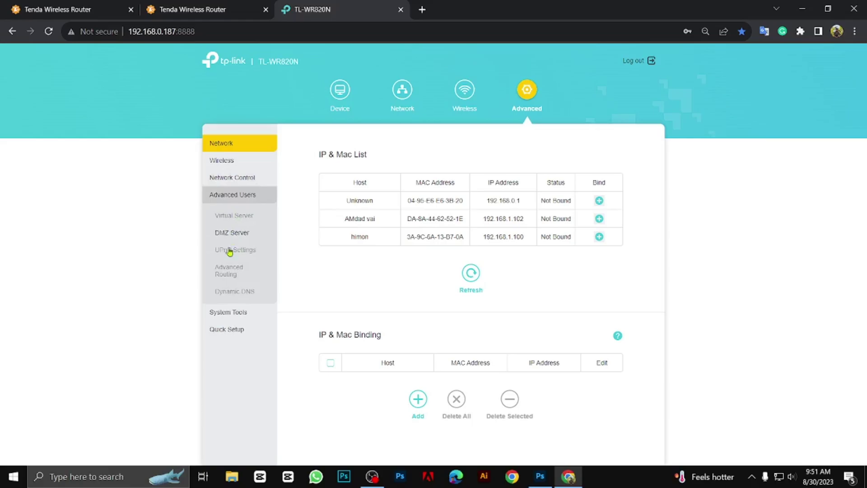
left_click(233, 316)
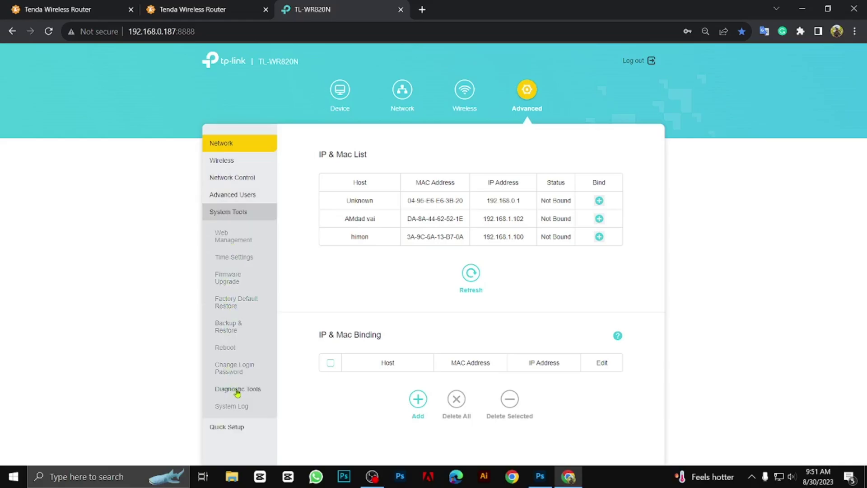
left_click(228, 239)
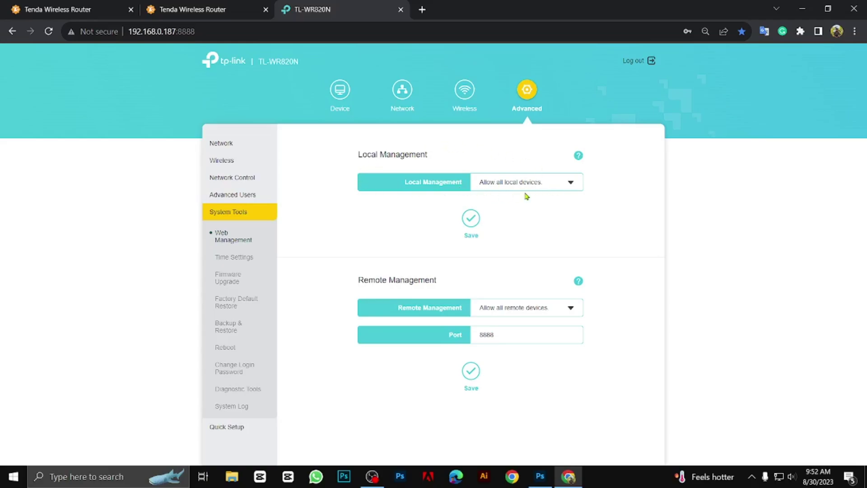
- Keep Local Management allowing all devices and expand the Wireless and Network Control groups
left_click(557, 192)
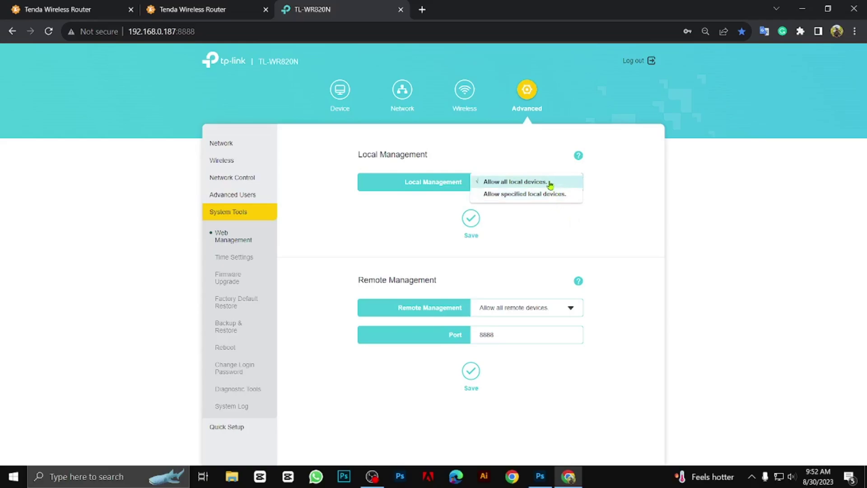
left_click(550, 183)
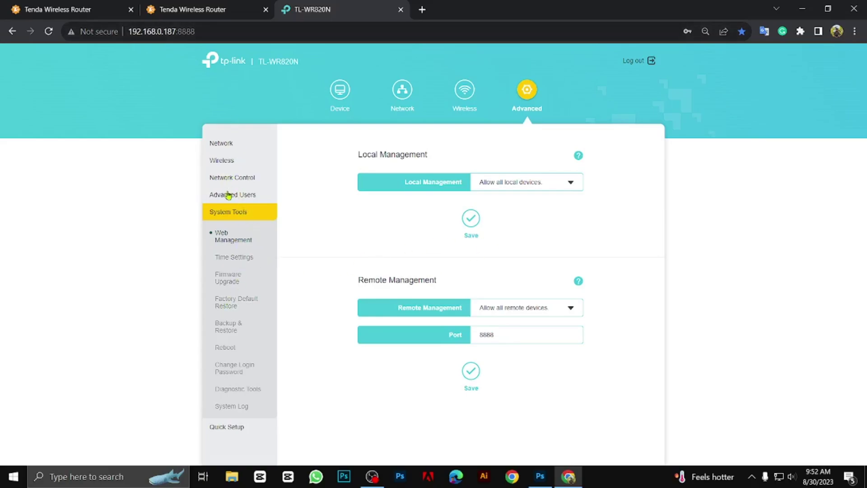
left_click(220, 163)
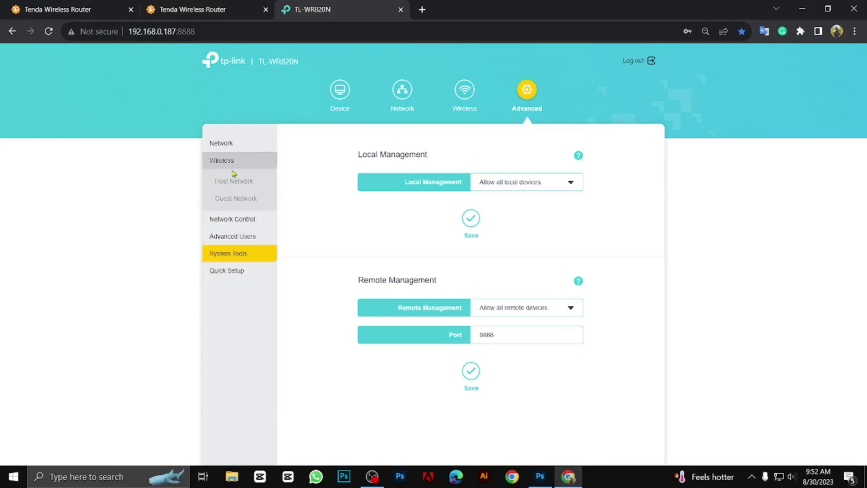
left_click(243, 226)
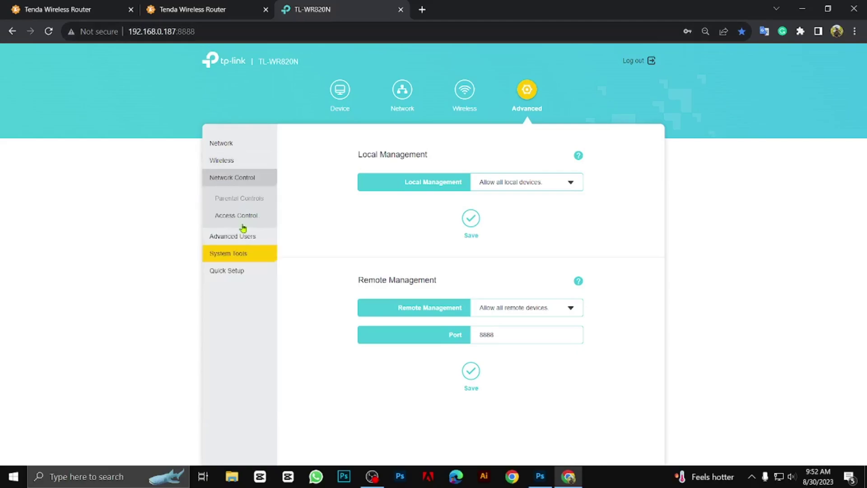
- Open Network > LAN Settings to review the LAN configuration
left_click(219, 145)
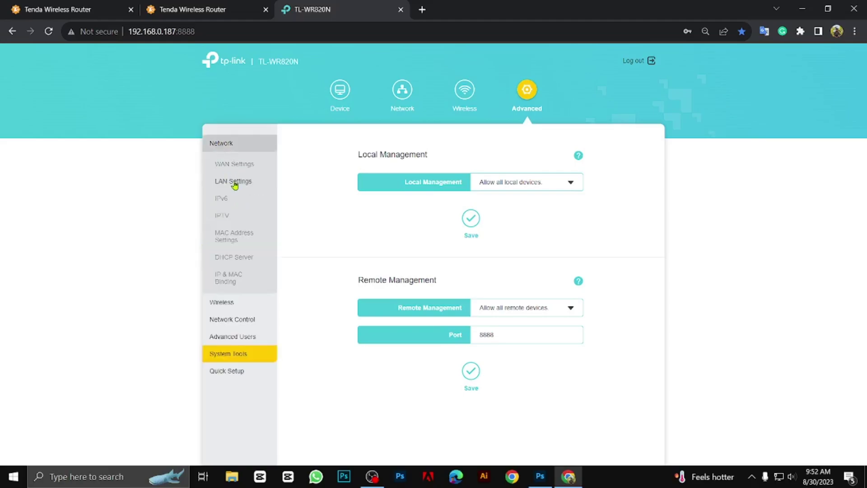
left_click_drag(234, 181, 237, 180)
left_click(597, 303)
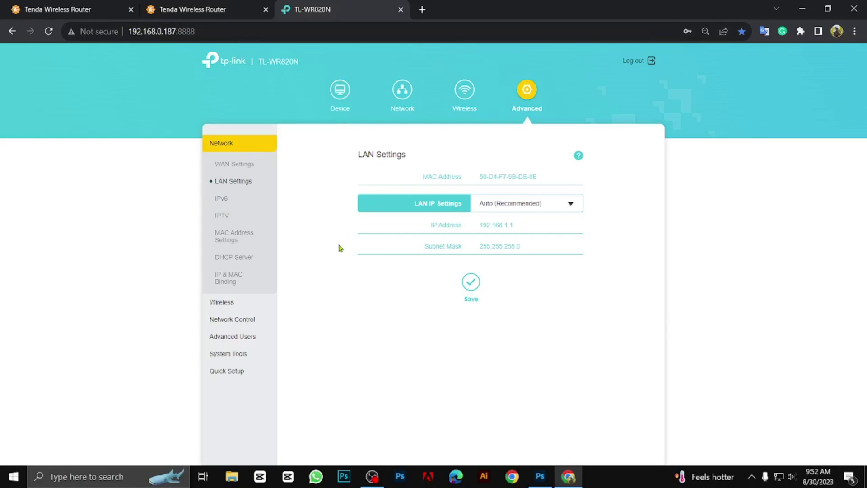
- Review WAN Settings with WAN IP 192.168.0.187, then return to the two-device Device list
left_click(230, 166)
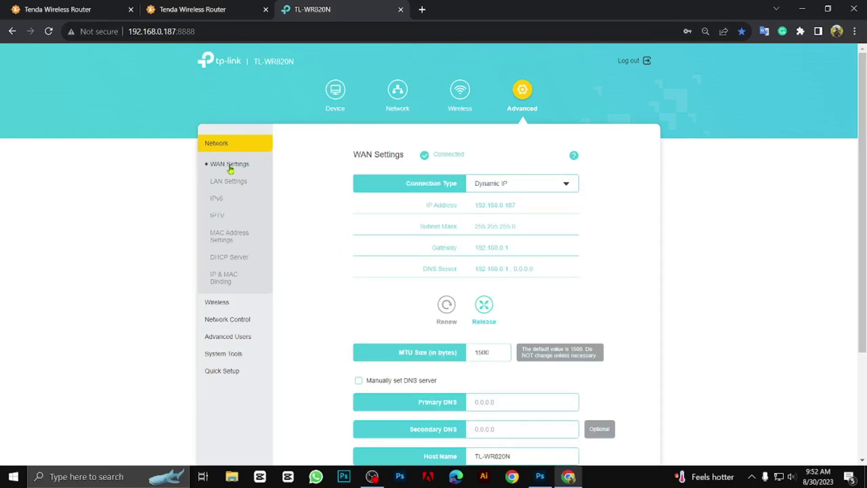
double_click(560, 203)
left_click(344, 91)
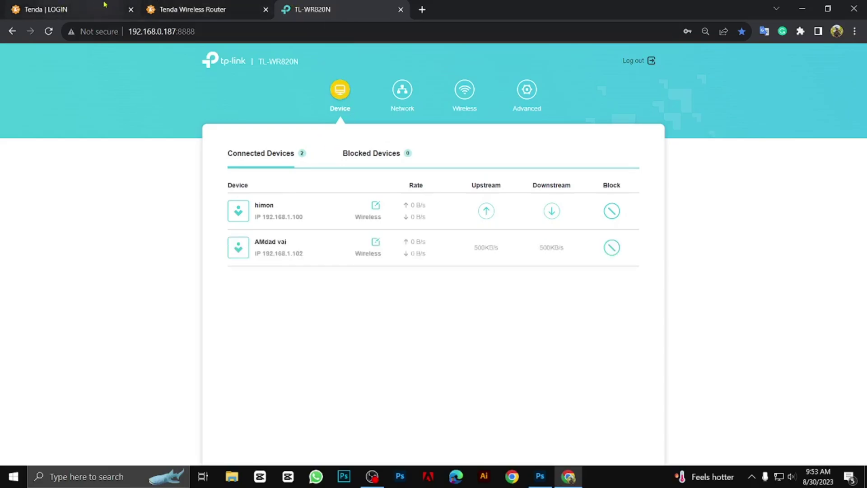
- Log in to the main Tenda router at 192.168.0.1 with the saved password and review its Status page
left_click(34, 8)
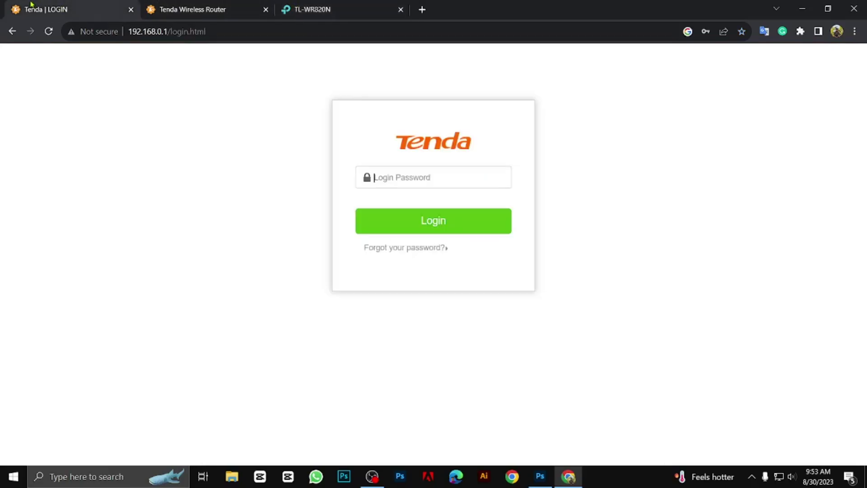
left_click(413, 177)
left_click(441, 206)
left_click(446, 222)
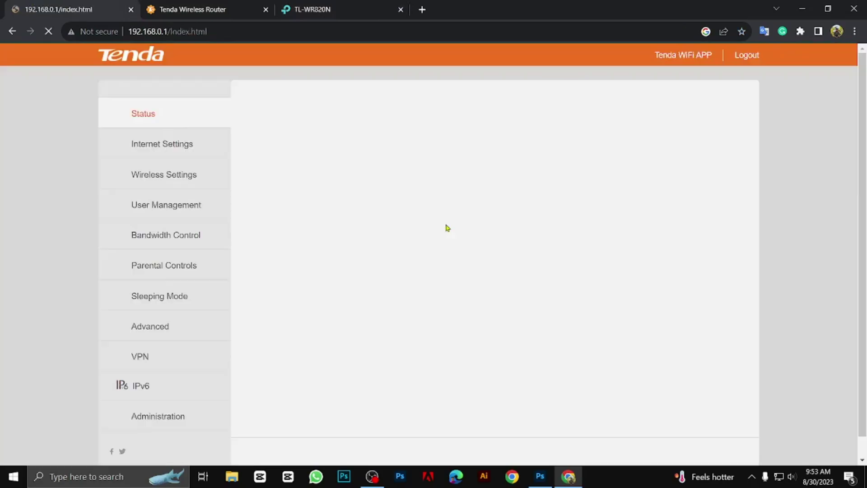
scroll(422, 273, "down", 2)
scroll(540, 333, "up", 2)
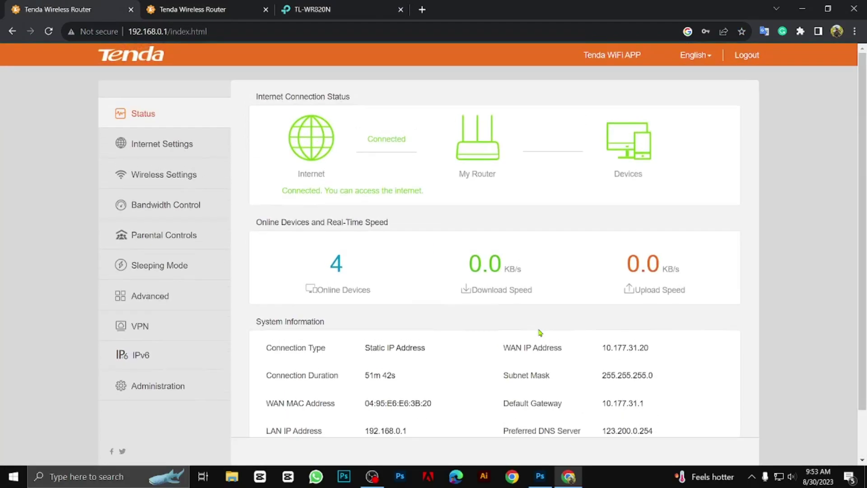